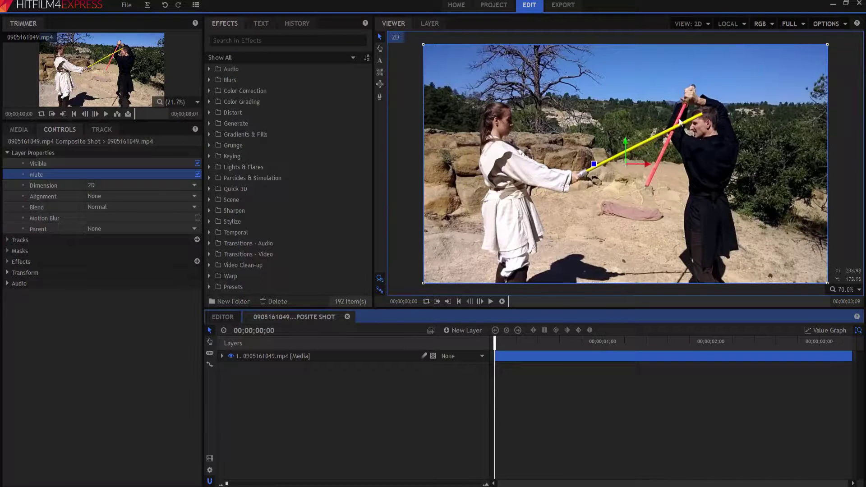
- Create a white 1280 x 720 plane layer named Green Saber above the fight footage
click(467, 331)
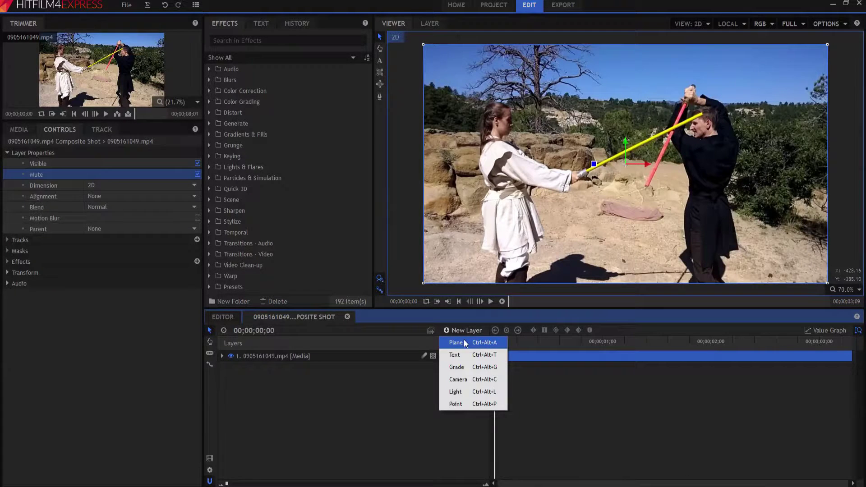
click(465, 343)
text(G)
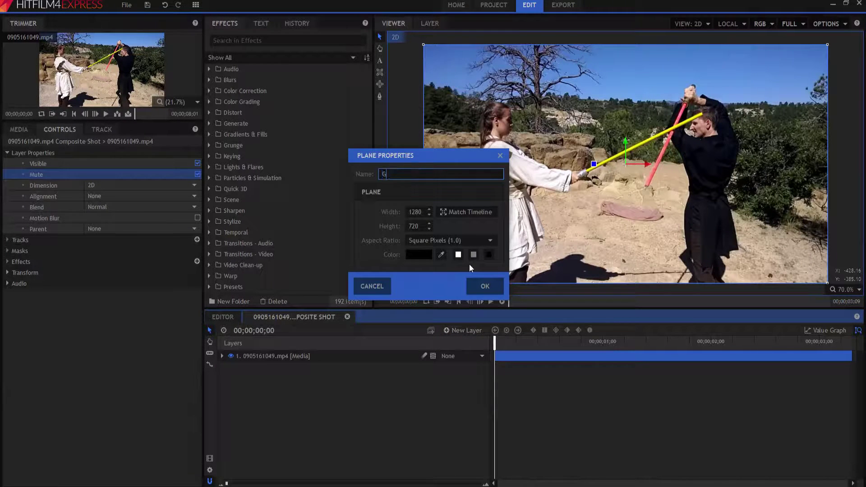
text(reen Saber)
click(461, 255)
click(479, 284)
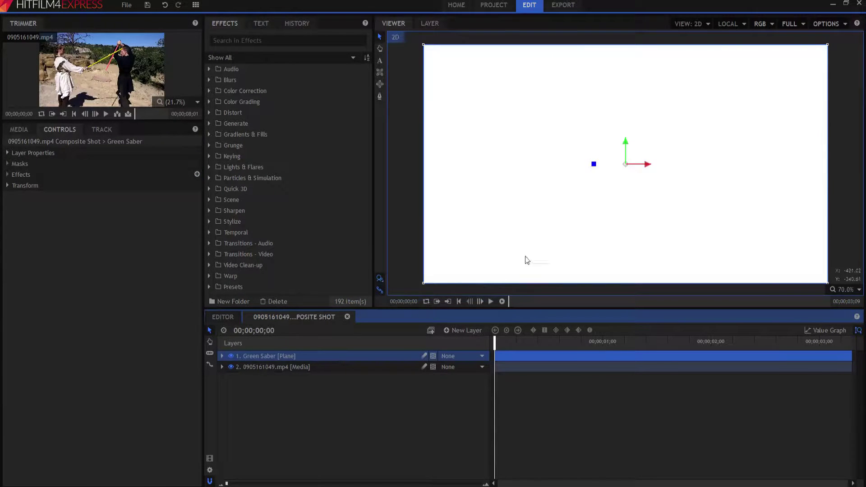
- Set the Green Saber plane's scale to 110% so it extends beyond the frame edges
scroll(630, 184, down, 1)
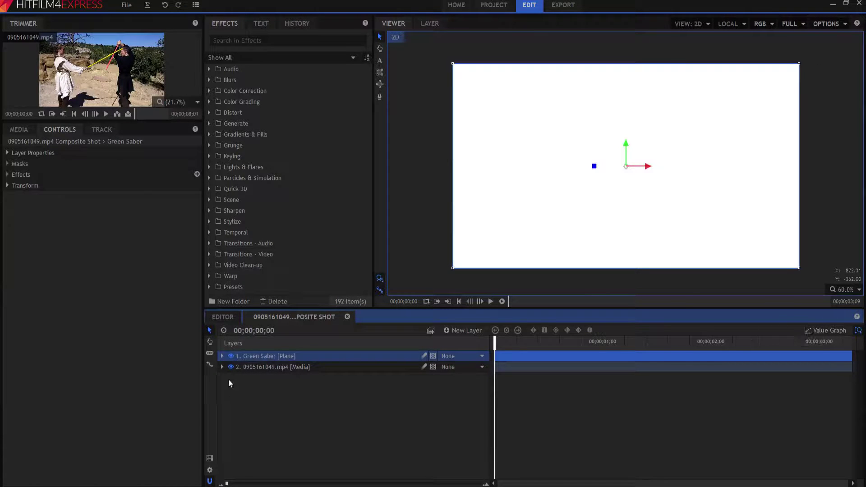
click(222, 356)
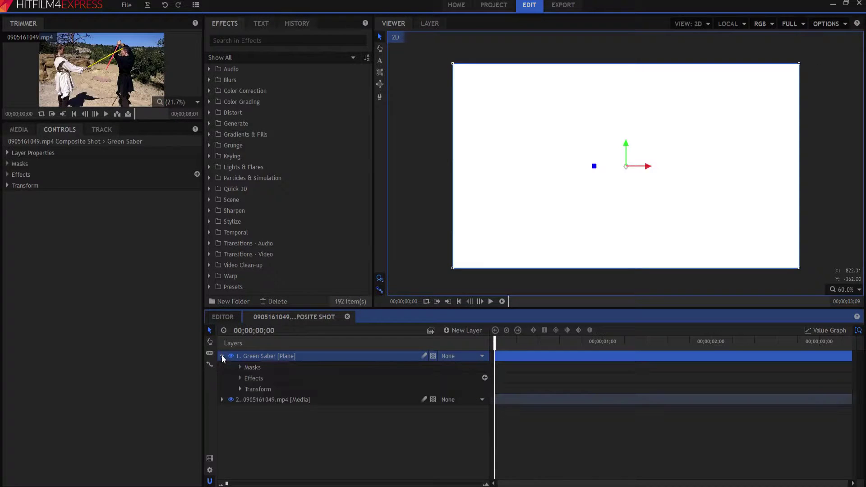
click(241, 390)
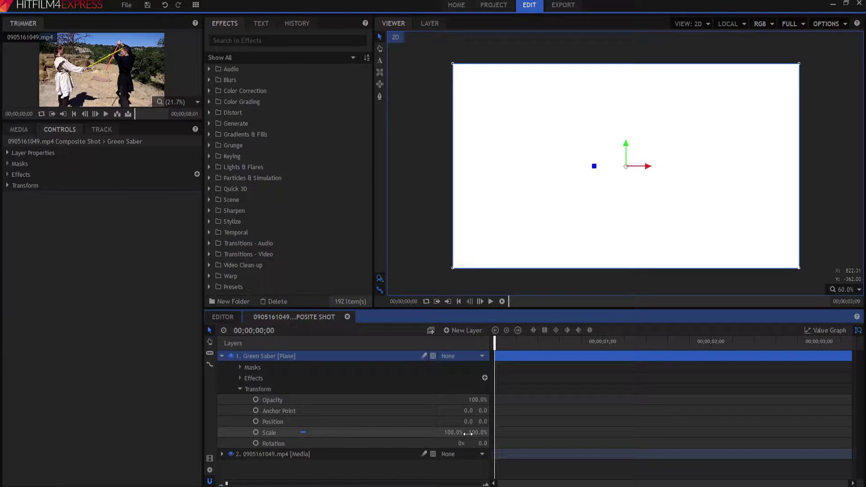
click(455, 433)
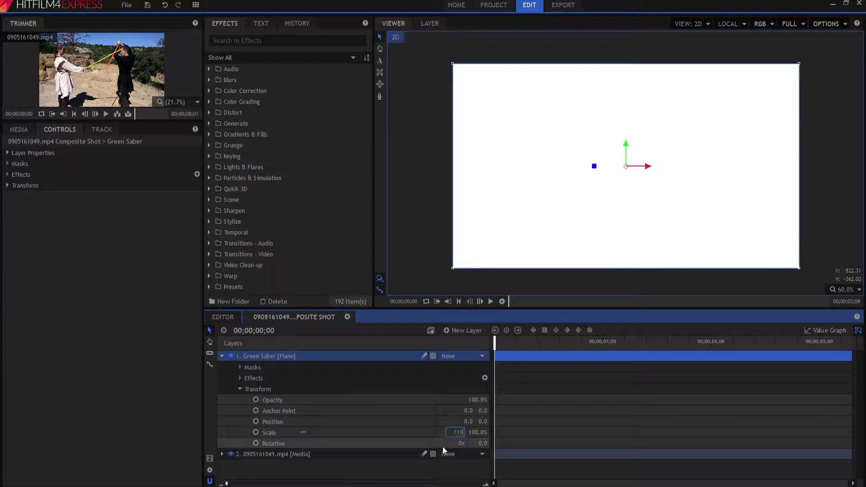
key(Return)
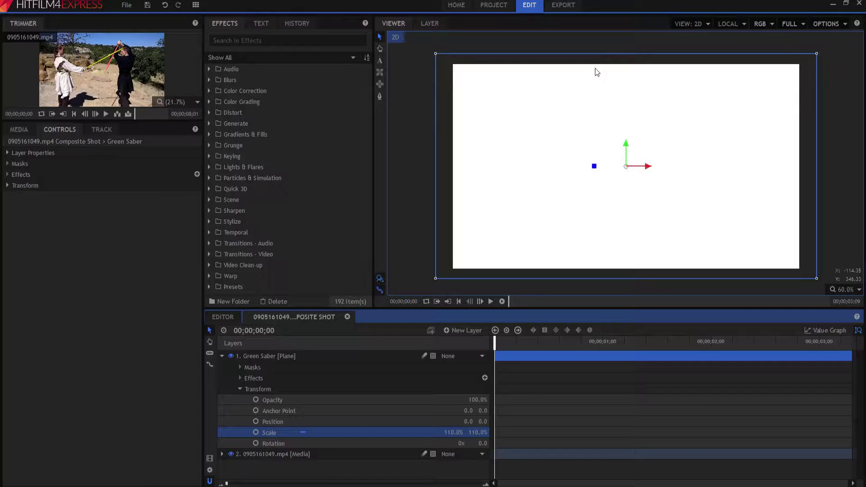
- Hide the Green Saber plane, scrub the footage to preview the sticks' motion, and return to the first frame
click(231, 356)
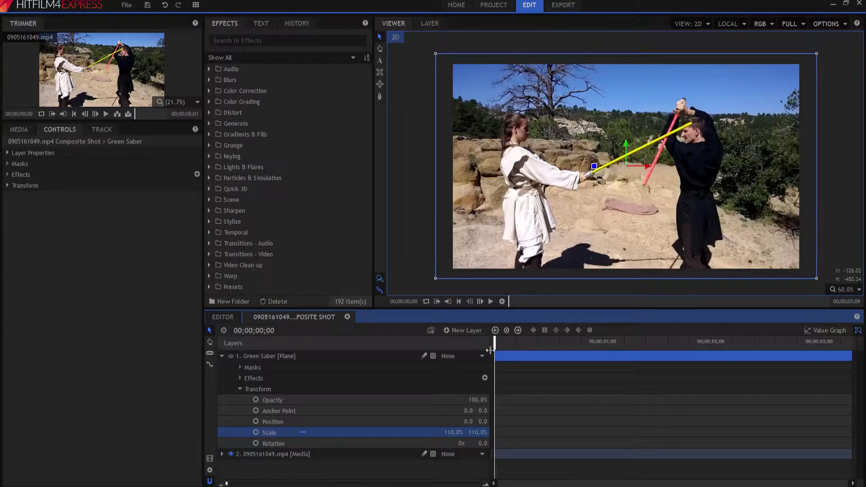
drag(494, 342, 530, 346)
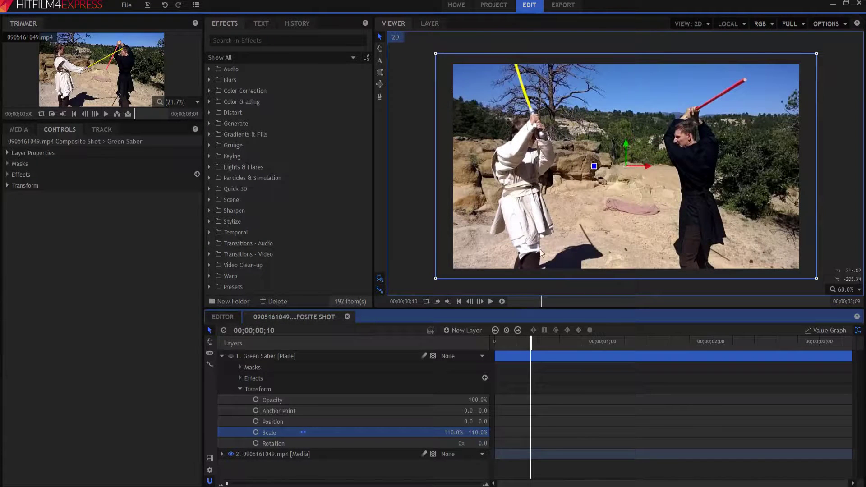
drag(531, 347, 427, 323)
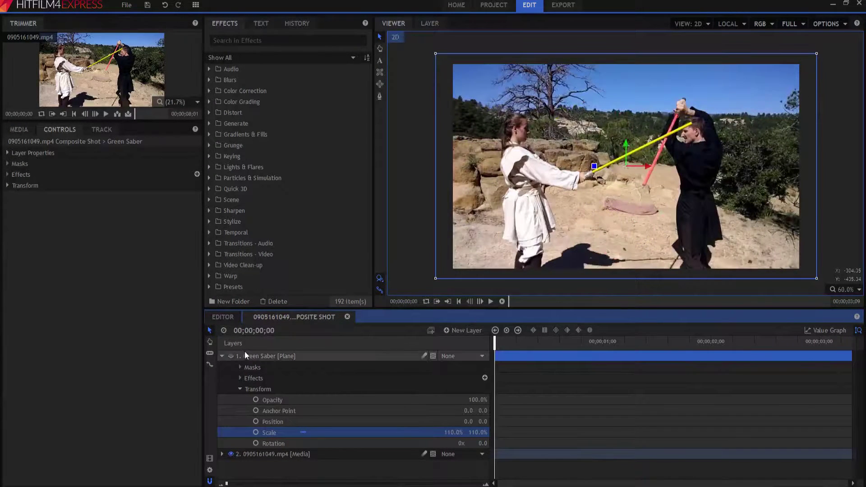
- Draw a closed five-point blade-shaped mask on the Green Saber plane above the crossed sticks, and show the plane again
click(380, 96)
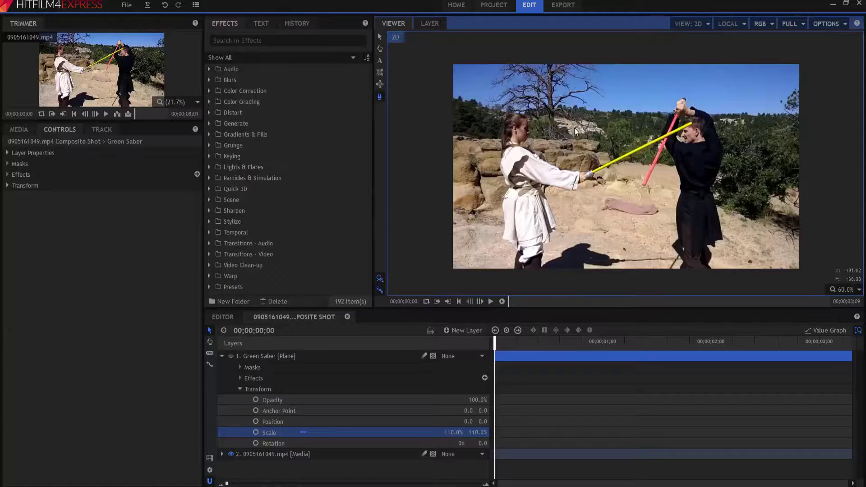
click(569, 138)
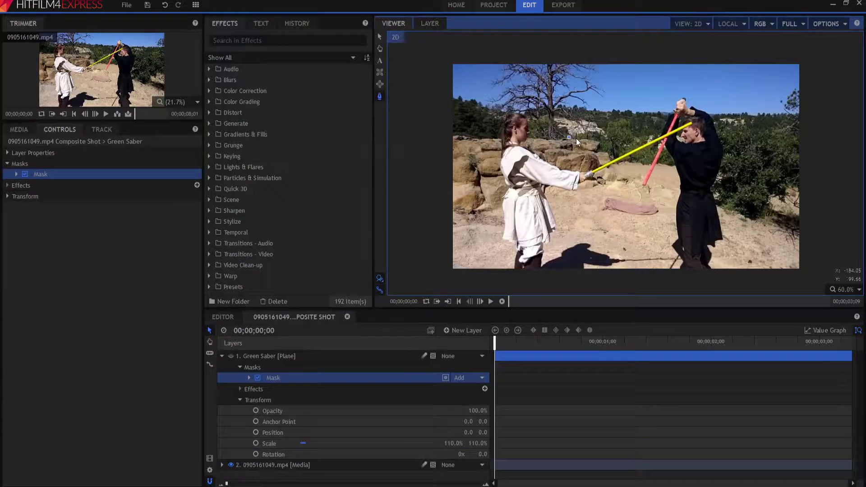
click(610, 83)
click(582, 67)
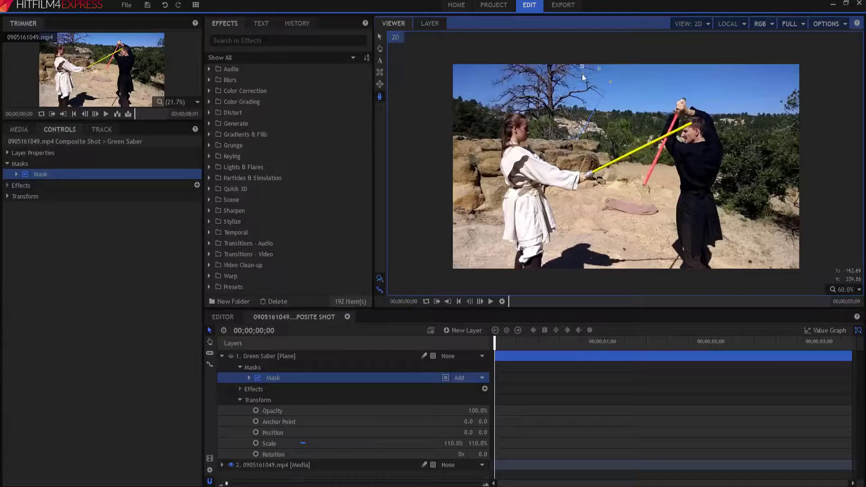
click(569, 137)
click(231, 356)
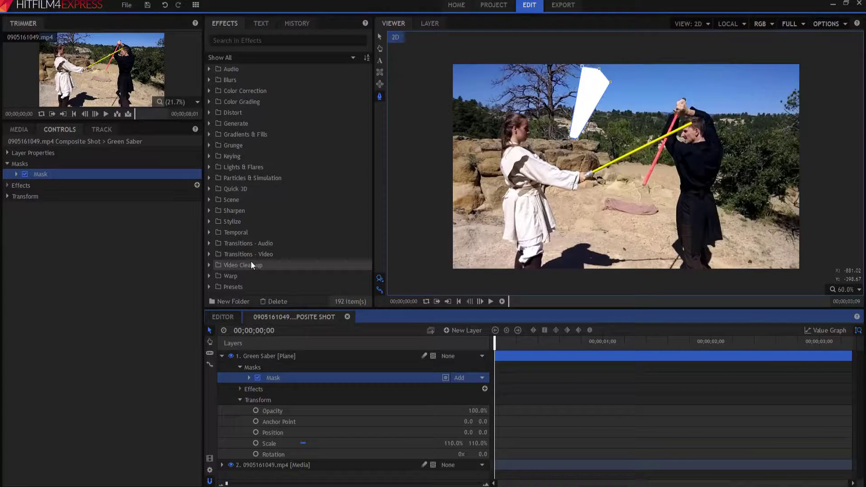
- Apply the Green Blade preset from the Inscape Digital Light Saber Presets to the Green Saber plane
click(210, 286)
scroll(242, 255, down, 2)
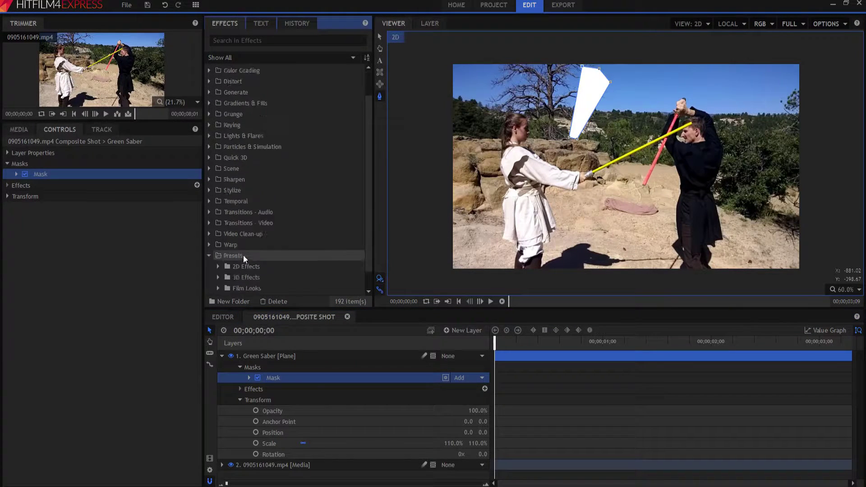
click(218, 279)
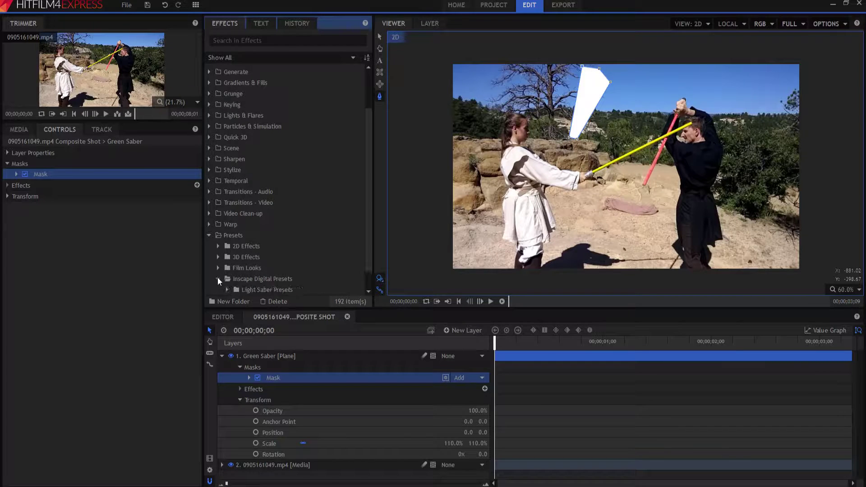
scroll(251, 247, down, 1)
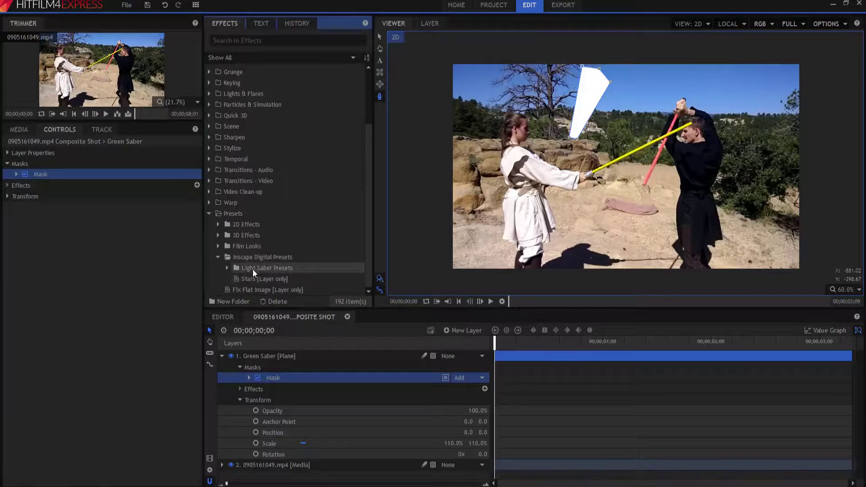
click(227, 268)
scroll(265, 243, down, 3)
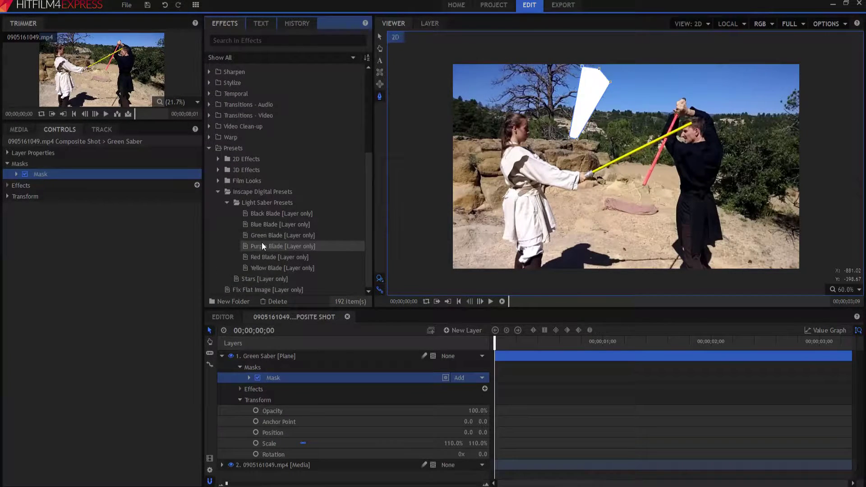
drag(261, 236, 265, 360)
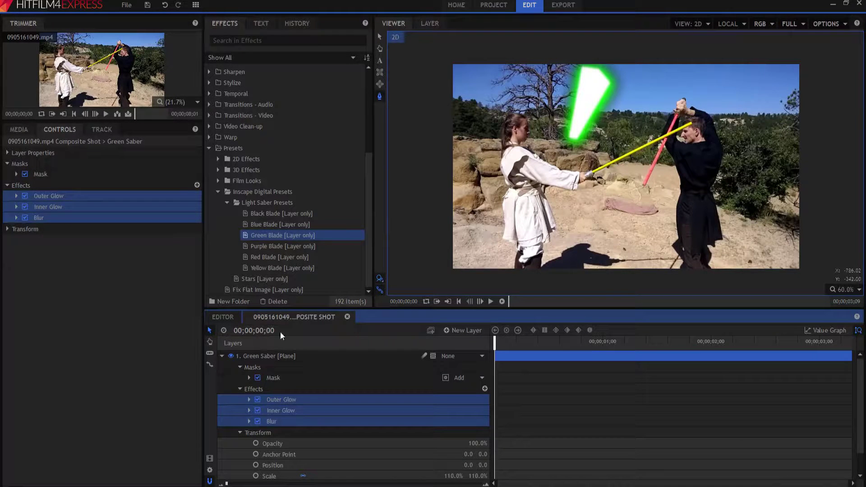
- Widen the mask by moving its base and tip points outward, and rename the mask 5 Point
click(273, 379)
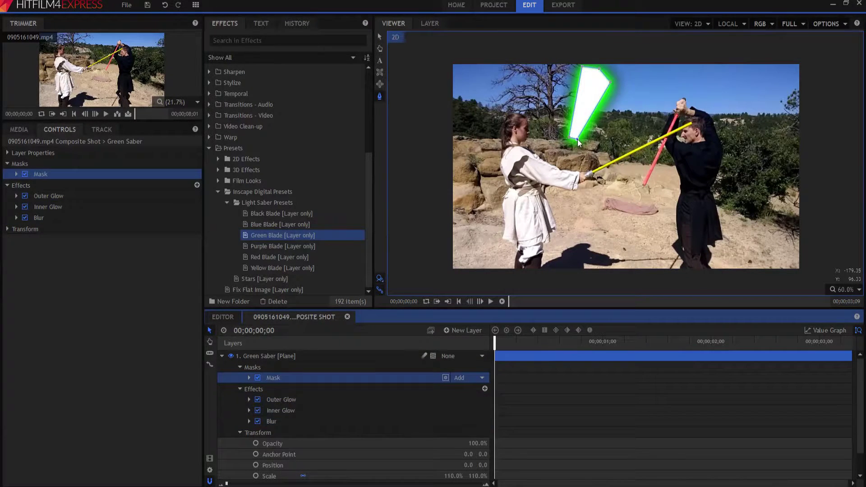
mouse_move(572, 138)
mouse_down()
mouse_move(581, 159)
mouse_move(559, 144)
mouse_up()
drag(610, 83, 629, 101)
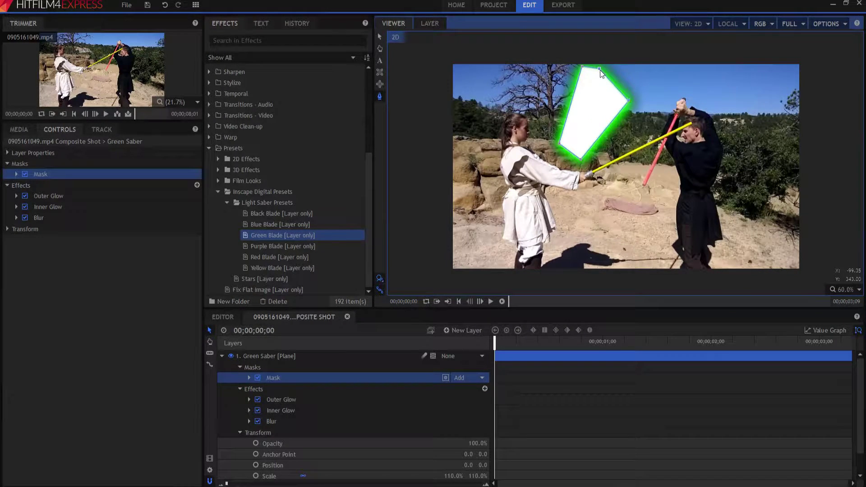
click(614, 83)
click(276, 378)
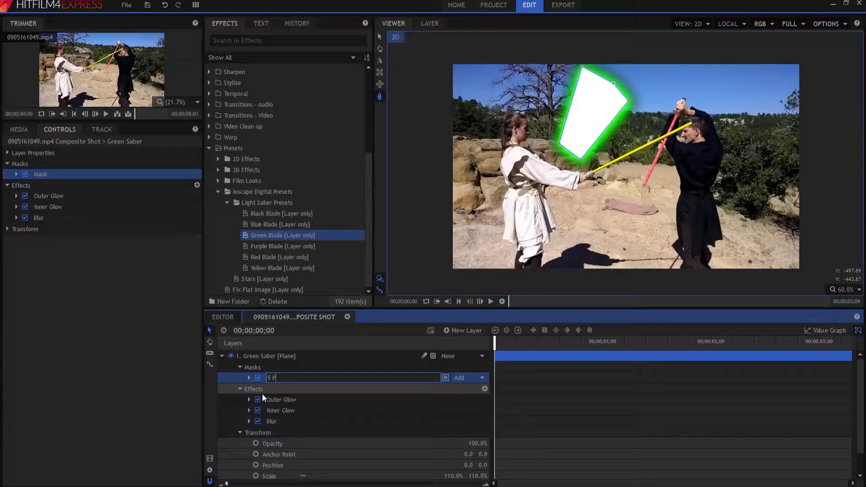
key(Return)
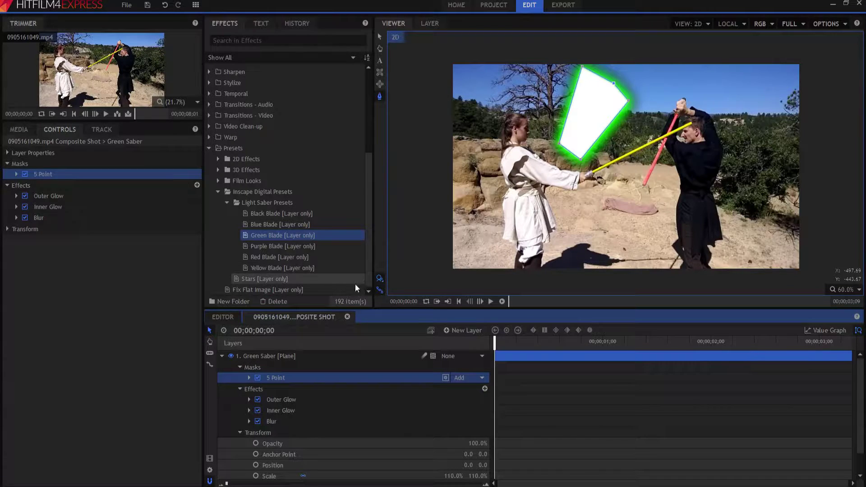
- Duplicate the 5 Point mask and rename the copy 6 Point
right_click(278, 378)
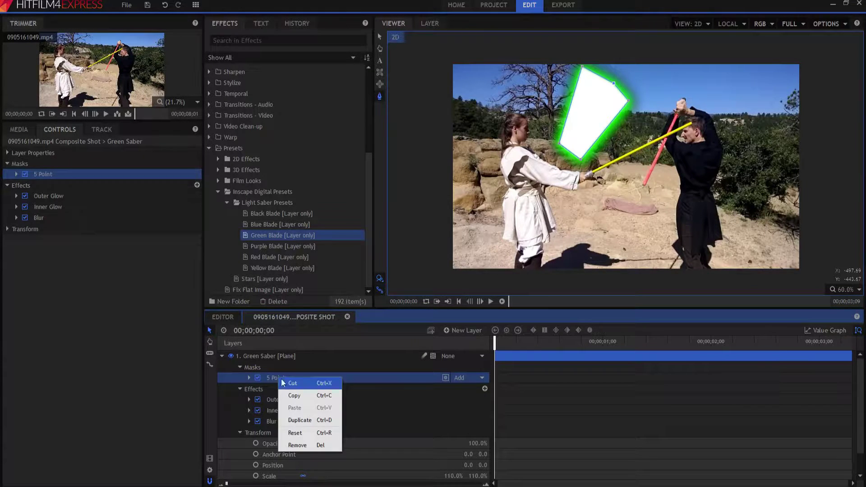
click(292, 413)
click(283, 377)
click(285, 378)
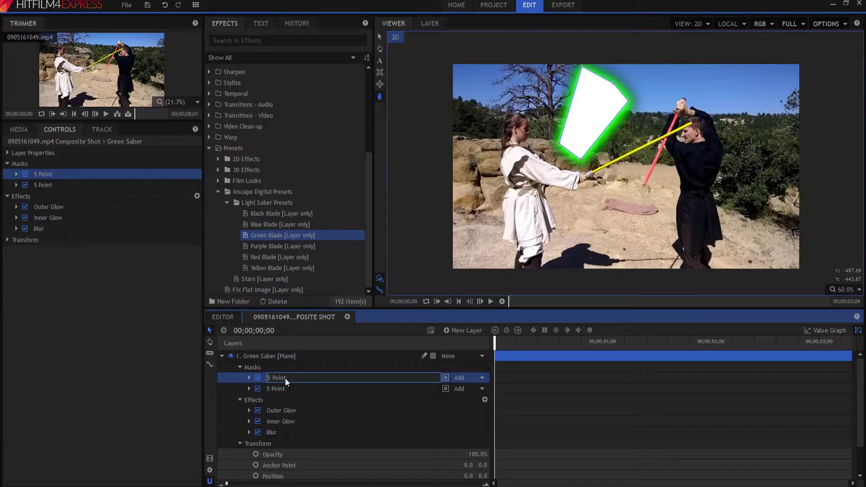
text(6)
key(Return)
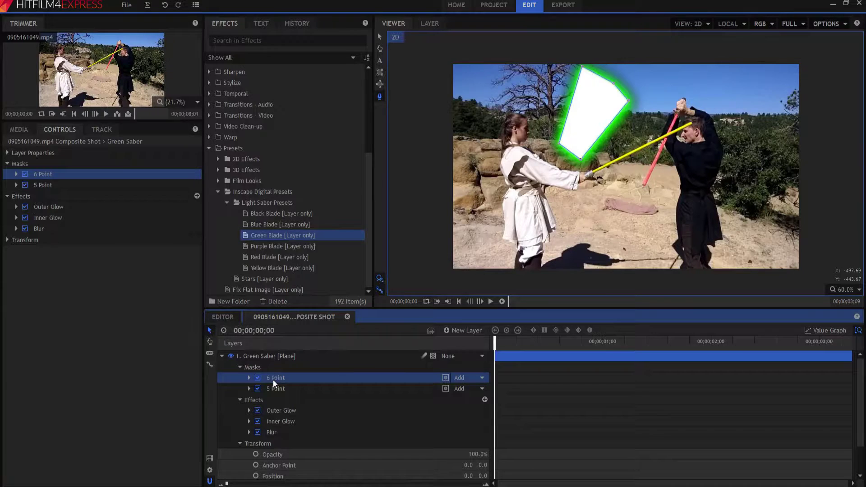
- Move the 6 Point mask down and right of the 5 Point mask and add a sixth point midway along its base
click(580, 127)
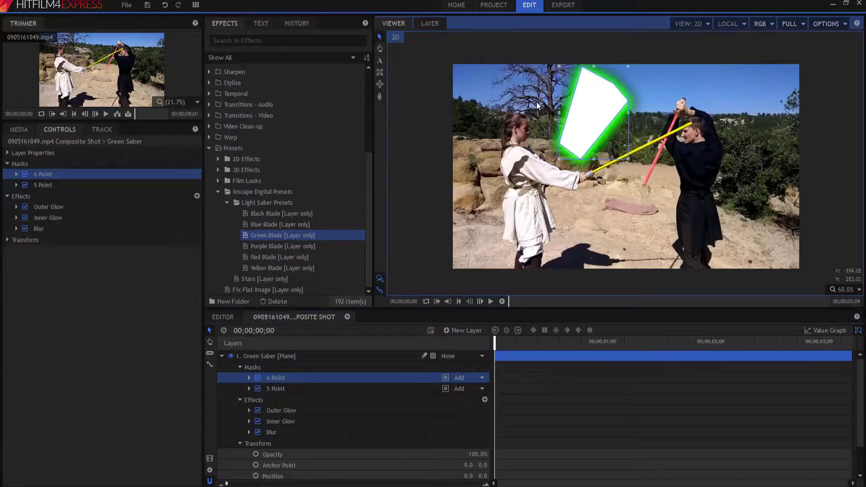
drag(579, 124, 624, 186)
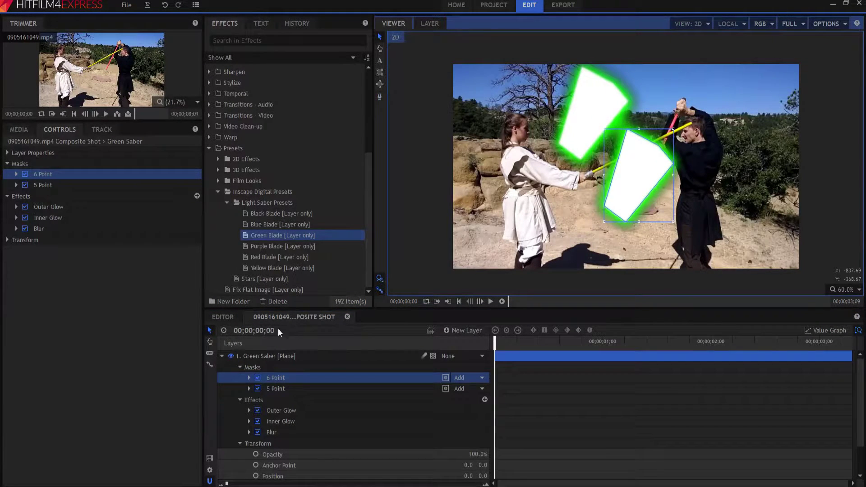
click(380, 96)
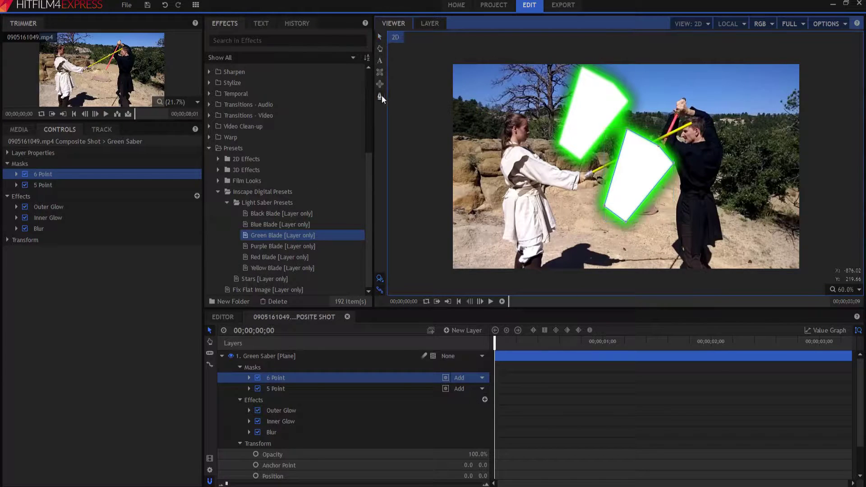
click(616, 214)
drag(615, 214, 618, 210)
click(657, 144)
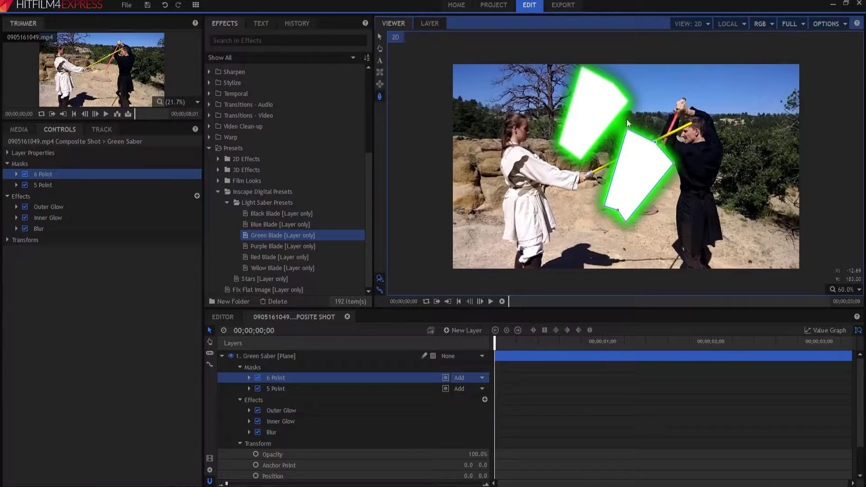
- Convert the 6 Point mask's middle tip and base points to locked curves, and curve the 5 Point mask's middle tip point
right_click(656, 142)
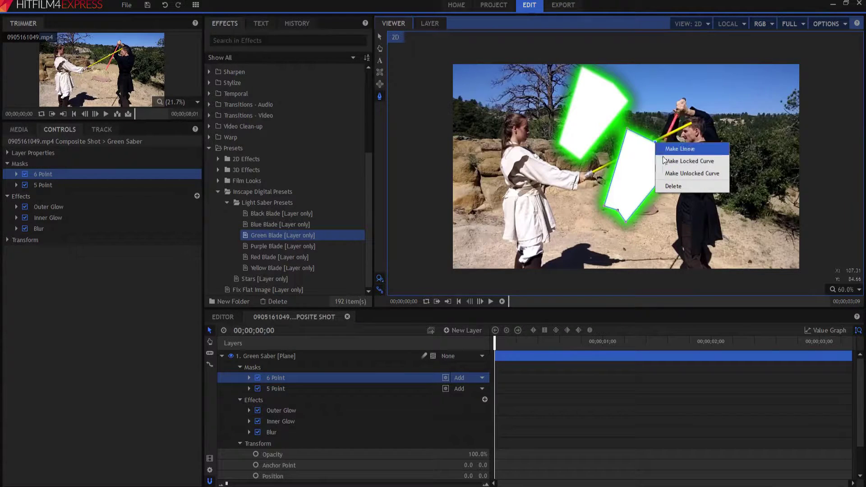
click(678, 163)
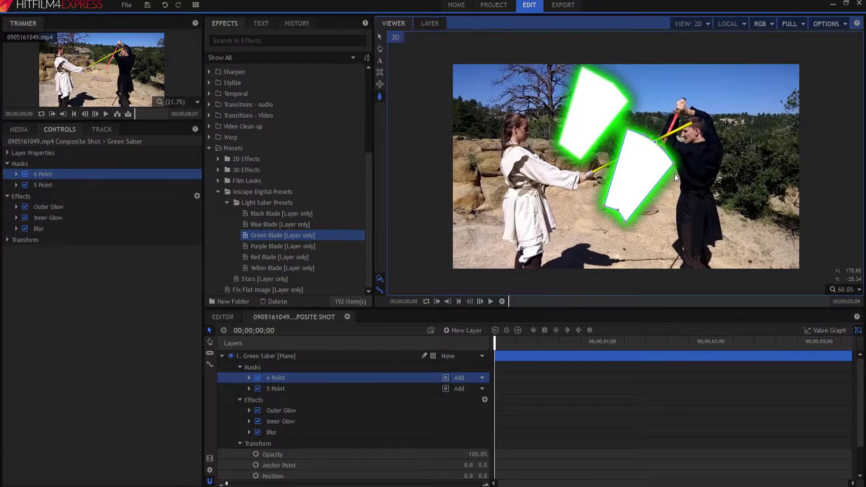
right_click(618, 211)
click(641, 228)
click(278, 387)
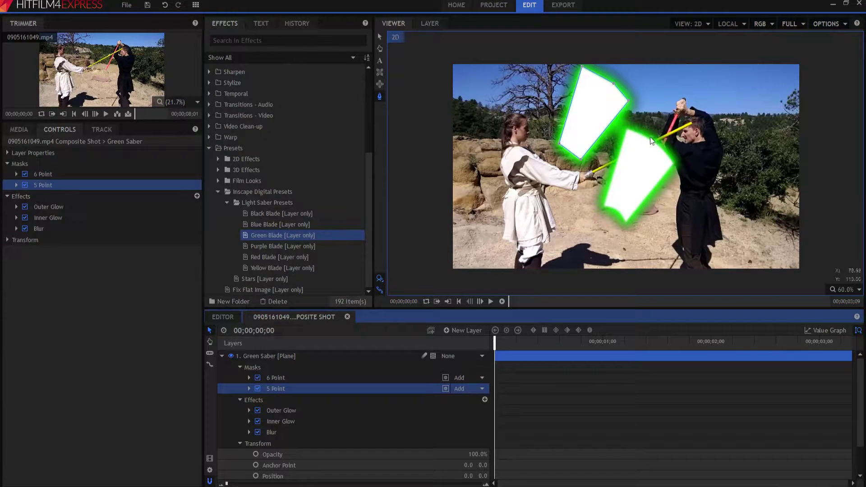
right_click(614, 83)
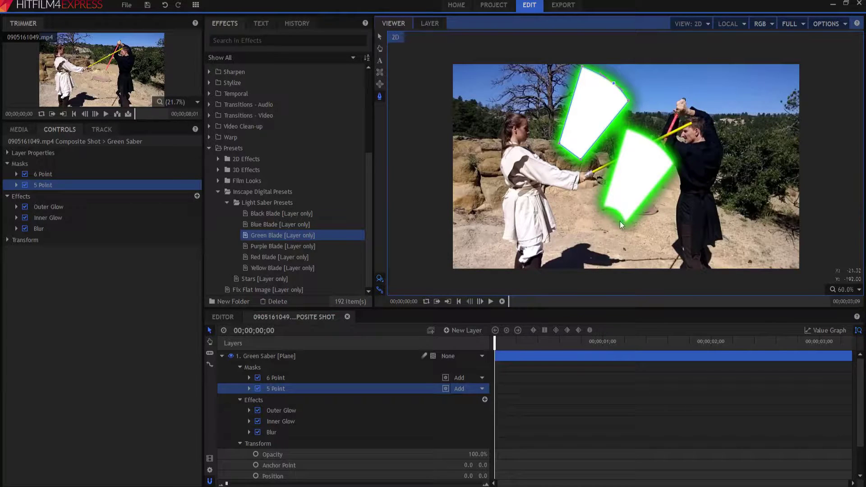
- Convert the 6 Point mask's middle base point and middle tip point to locked curves
click(277, 379)
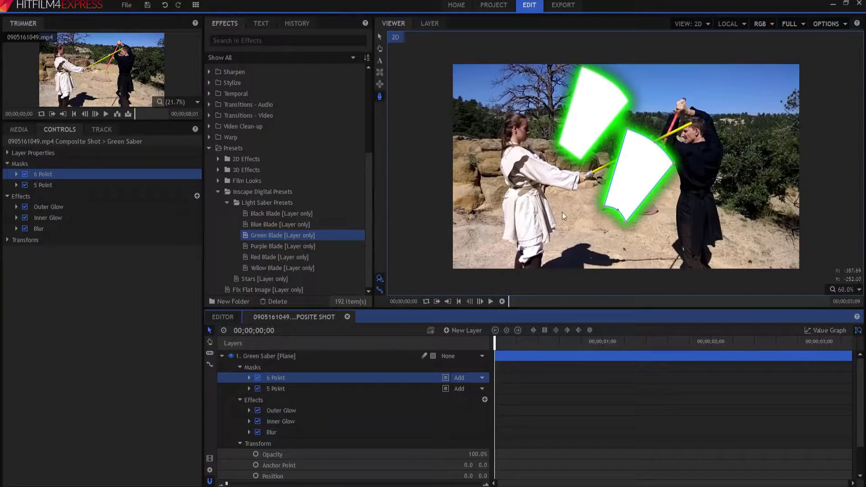
right_click(618, 212)
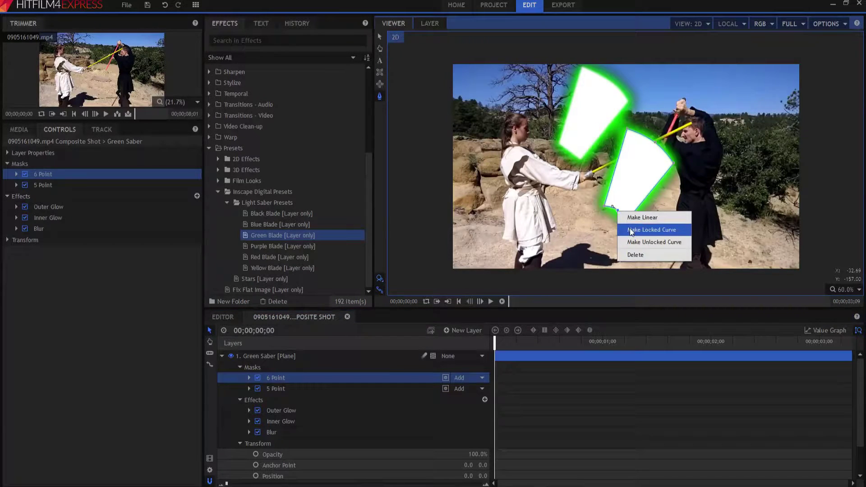
click(631, 230)
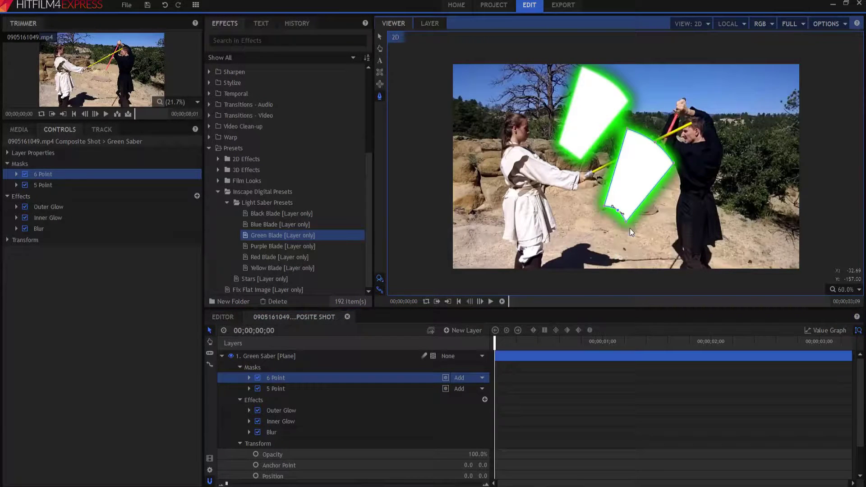
right_click(656, 143)
click(670, 162)
- Adjust the position of the 6 Point mask's middle tip point so the tip edge bulges slightly outward
mouse_move(666, 150)
mouse_down()
mouse_move(661, 161)
mouse_move(670, 147)
mouse_move(660, 140)
mouse_move(672, 135)
mouse_move(685, 150)
mouse_move(673, 141)
mouse_up()
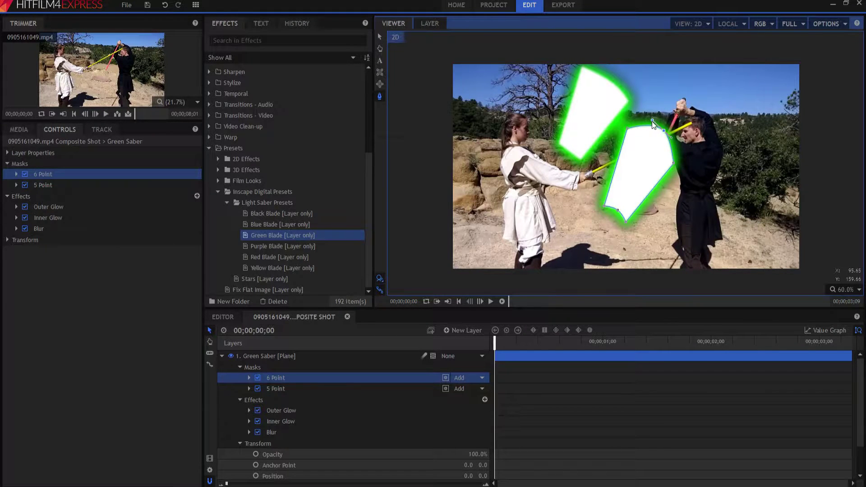
click(664, 132)
drag(658, 138, 656, 138)
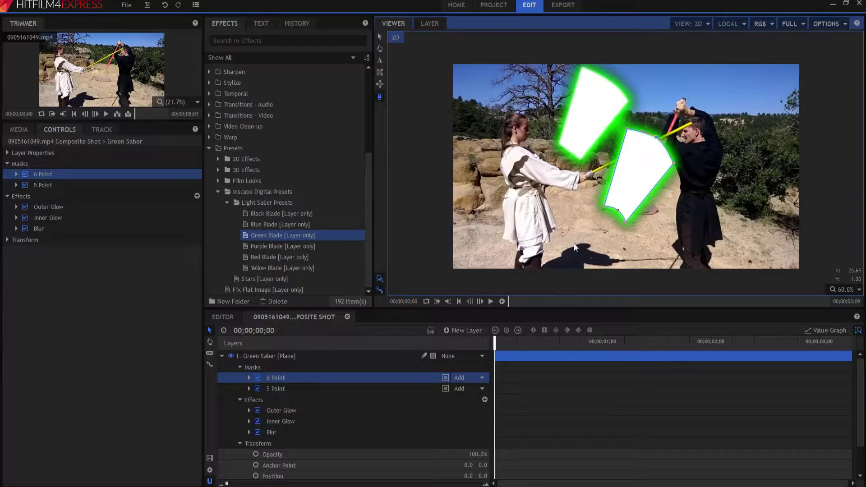
- At 00;00;00;22, hide the Green Saber layer and move the 6 Point mask's three tip points around the yellow stick's far end
drag(498, 346, 577, 343)
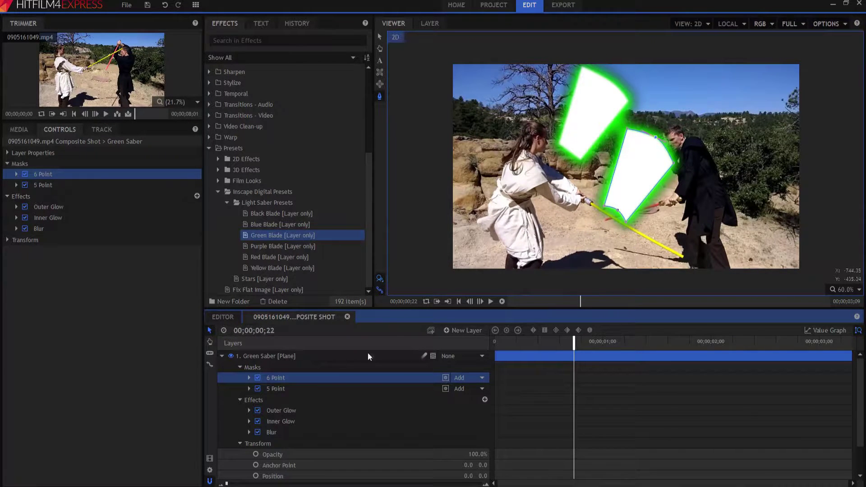
click(230, 356)
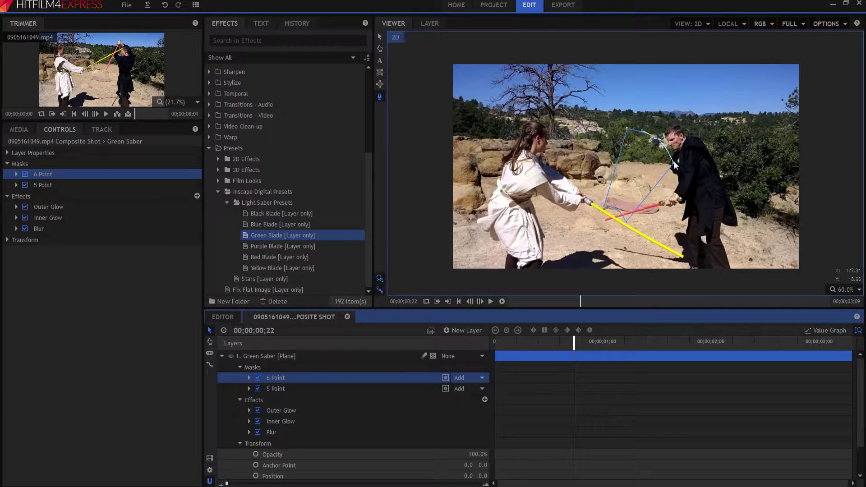
drag(674, 161, 673, 282)
drag(656, 138, 686, 272)
drag(627, 130, 683, 275)
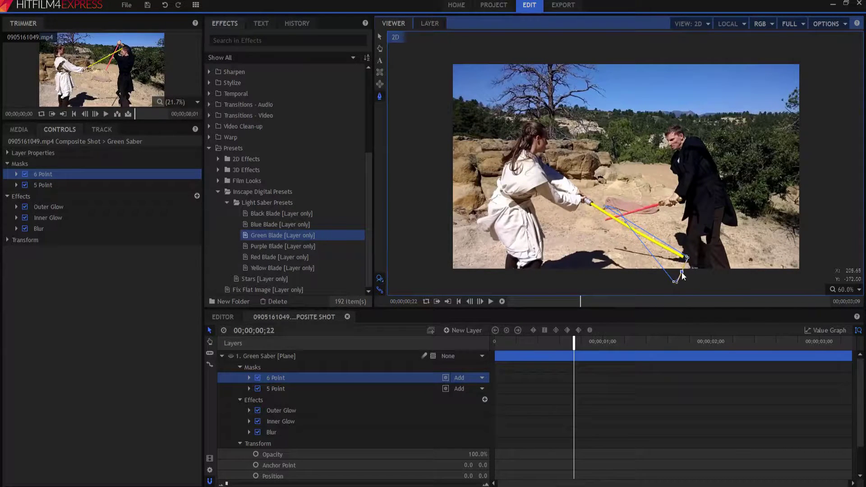
- Move the 6 Point mask's three base points to the yellow stick's hilt, keeping the outer one below the stick
click(625, 223)
drag(626, 222, 586, 213)
scroll(597, 210, up, 4)
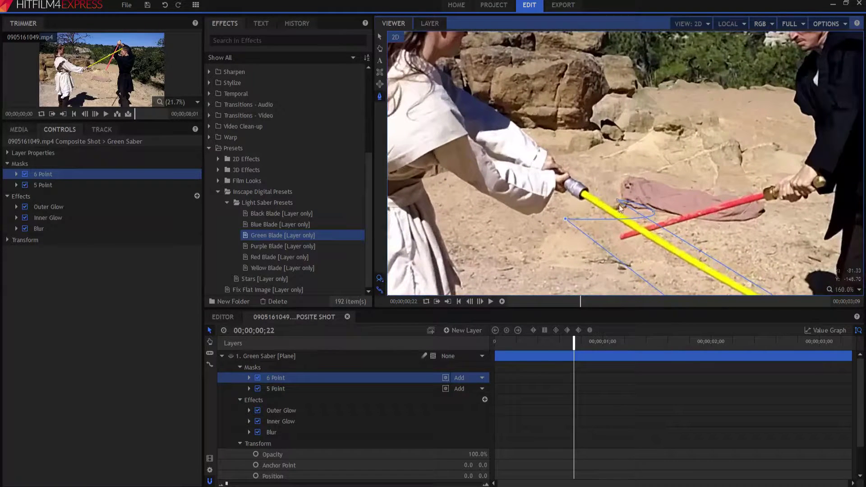
drag(618, 202, 586, 190)
drag(653, 212, 586, 210)
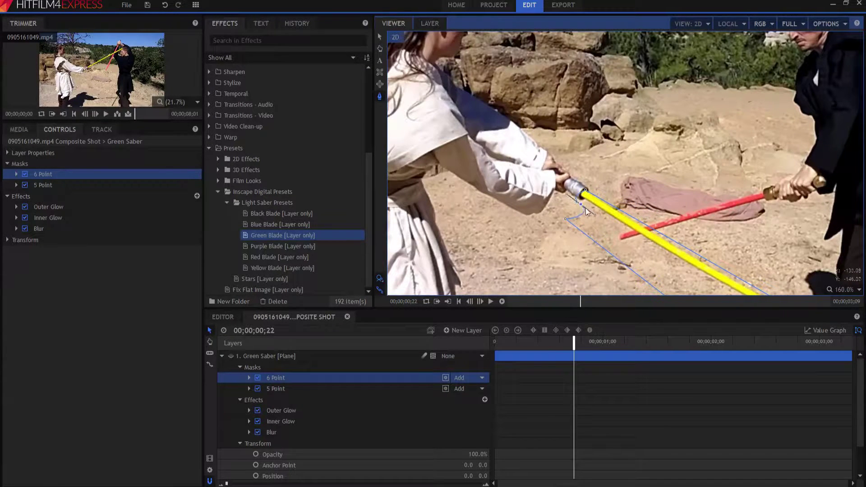
drag(592, 221, 574, 217)
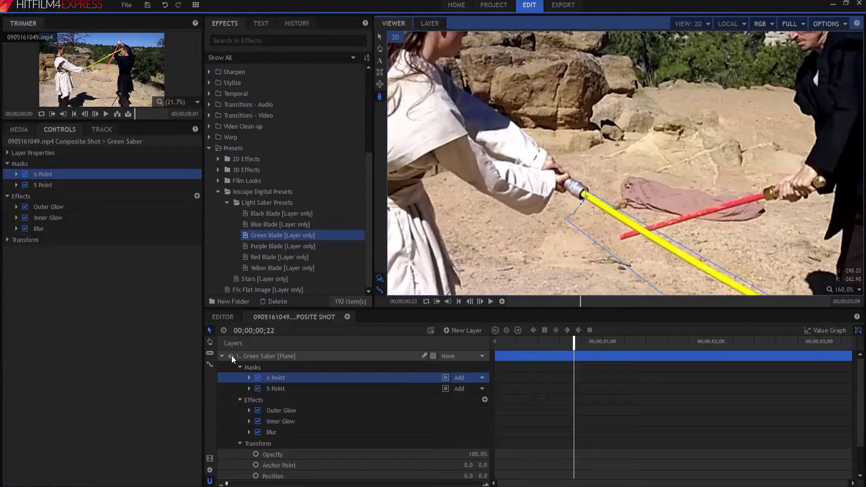
- Fit the frame in the viewer, nudge the 6 Point mask's outer base point slightly outward, and show the Green Saber layer
click(253, 357)
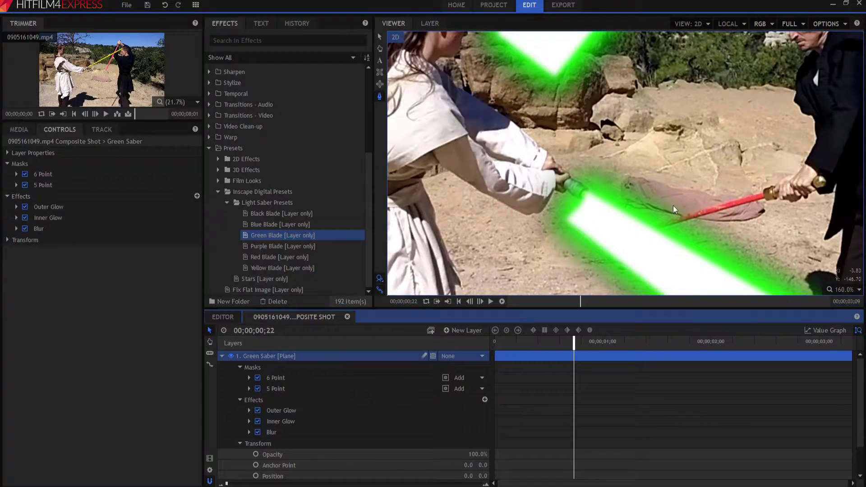
scroll(673, 205, down, 1)
click(843, 290)
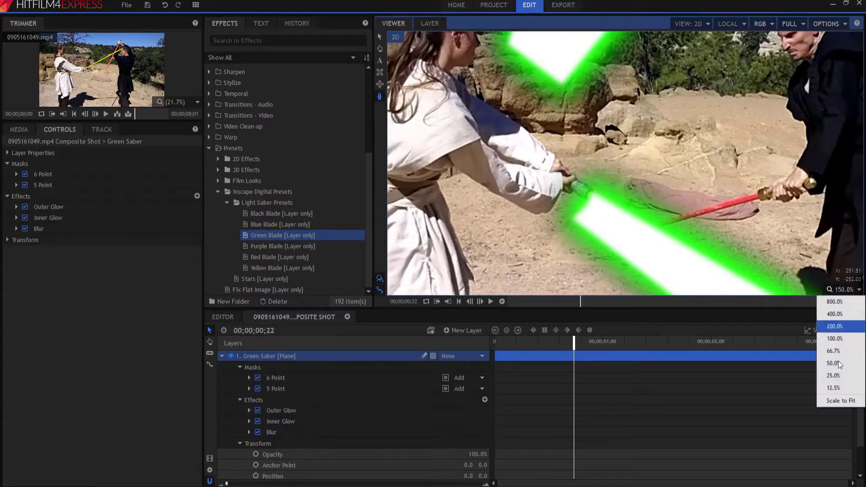
click(833, 401)
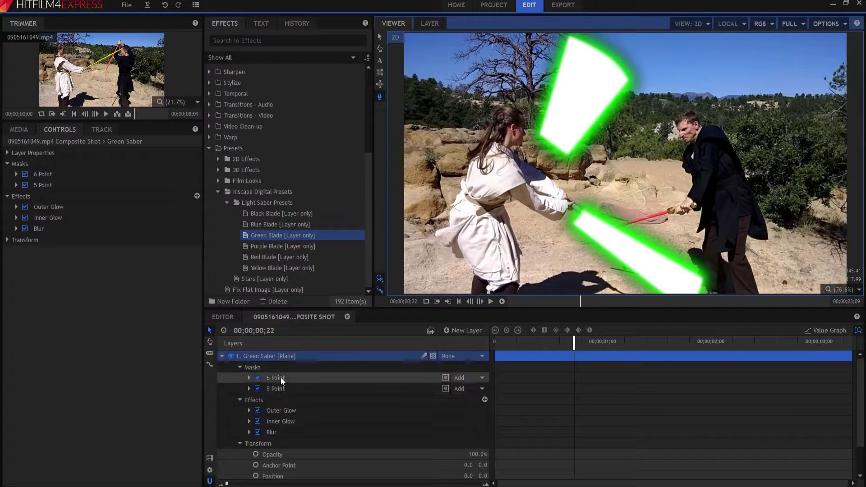
click(293, 378)
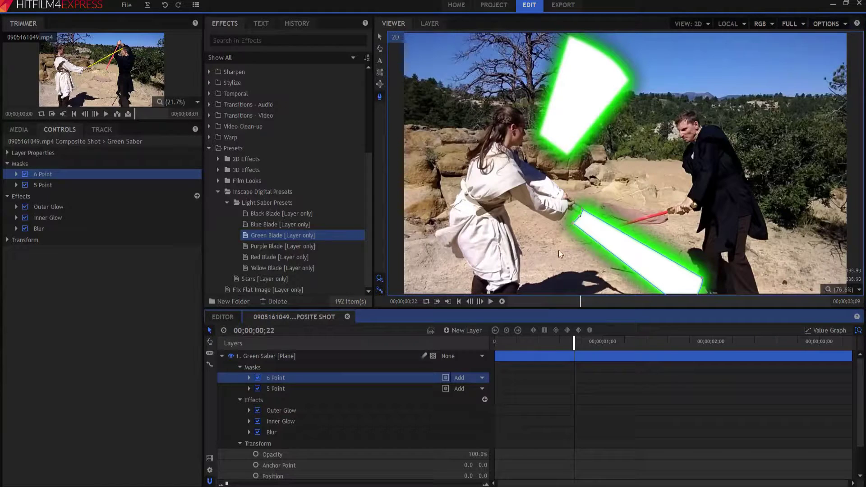
click(233, 357)
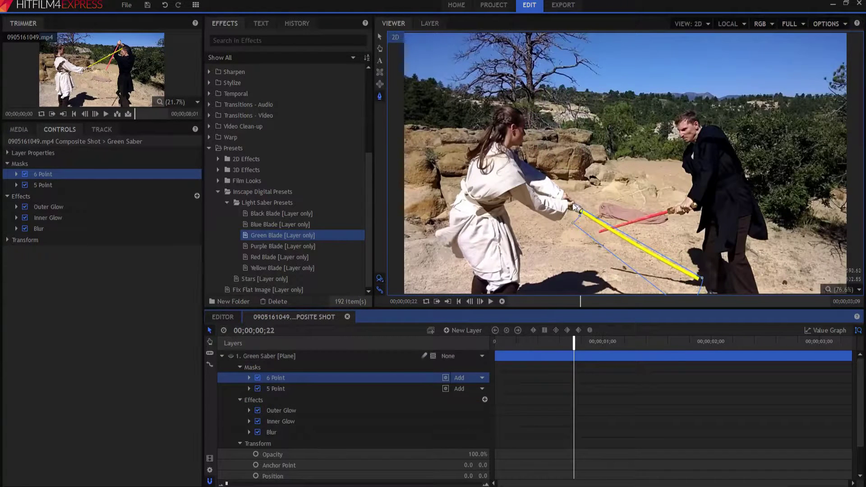
click(578, 216)
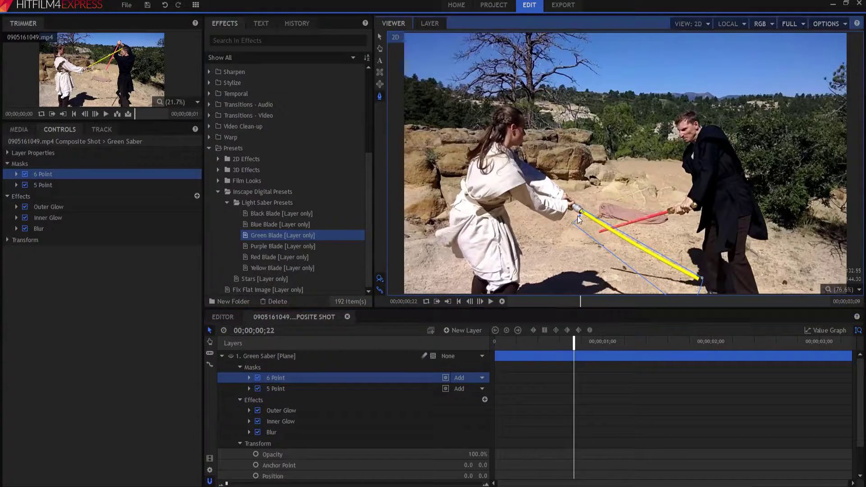
drag(572, 225, 570, 221)
click(231, 357)
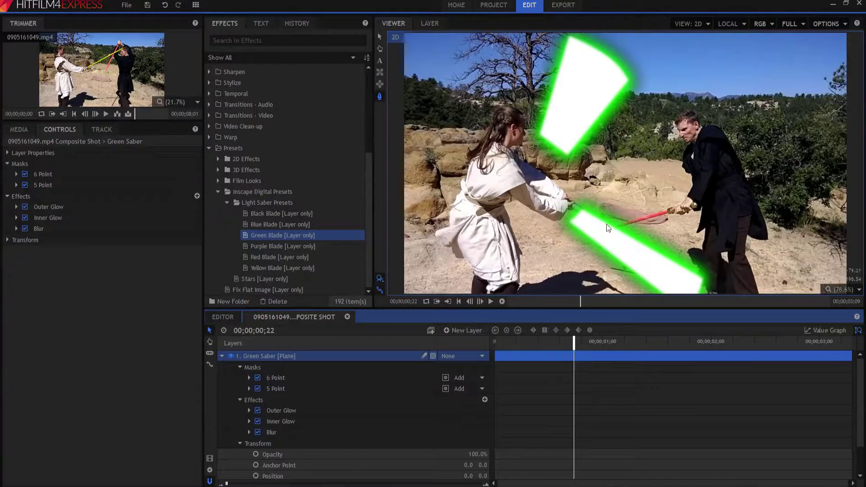
- At the first frame, move only the 6 Point mask off the footage, past its left edge
click(459, 301)
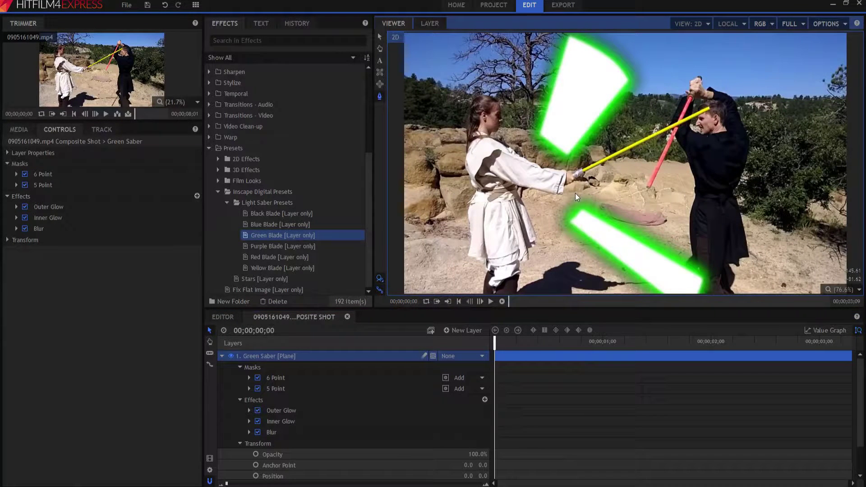
click(257, 378)
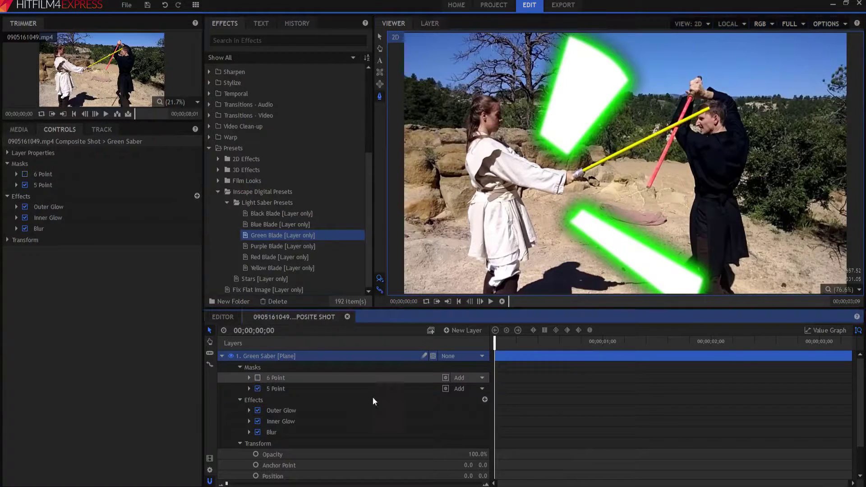
click(257, 378)
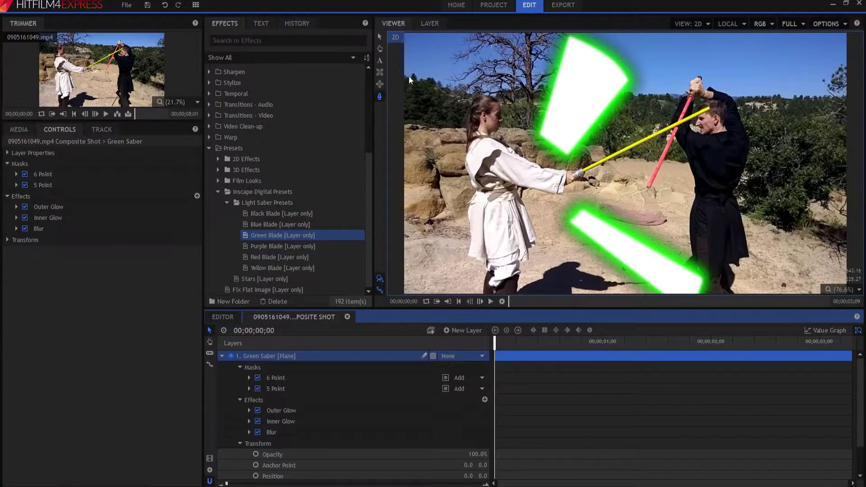
click(380, 37)
scroll(676, 205, down, 4)
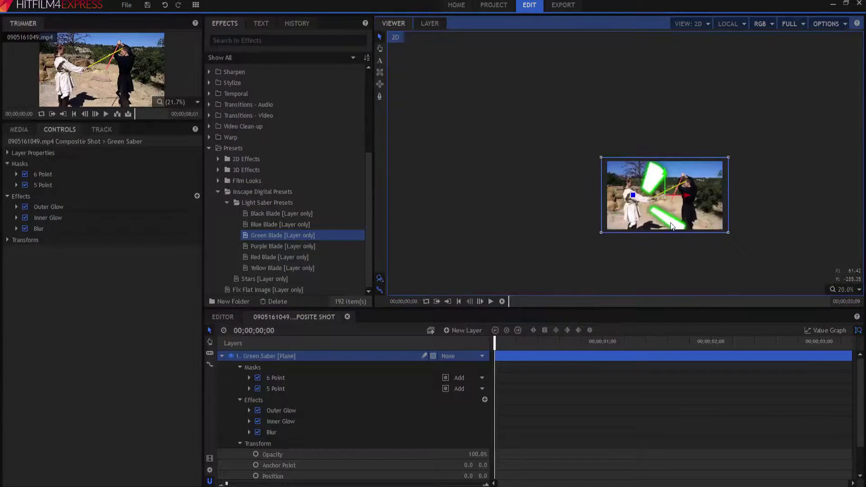
drag(672, 226, 561, 220)
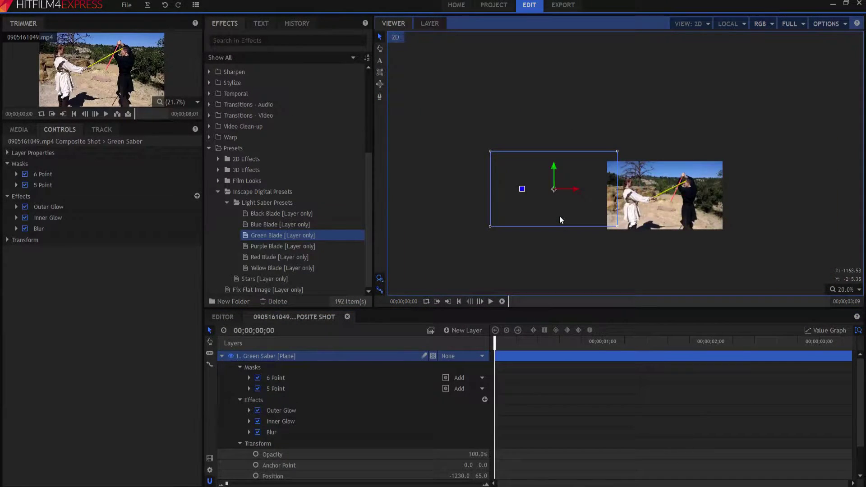
key(ctrl+z)
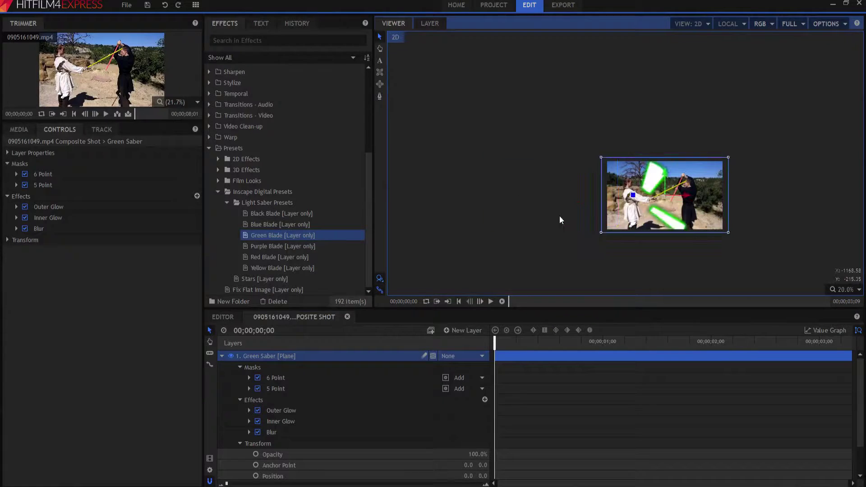
click(285, 378)
drag(676, 226, 551, 217)
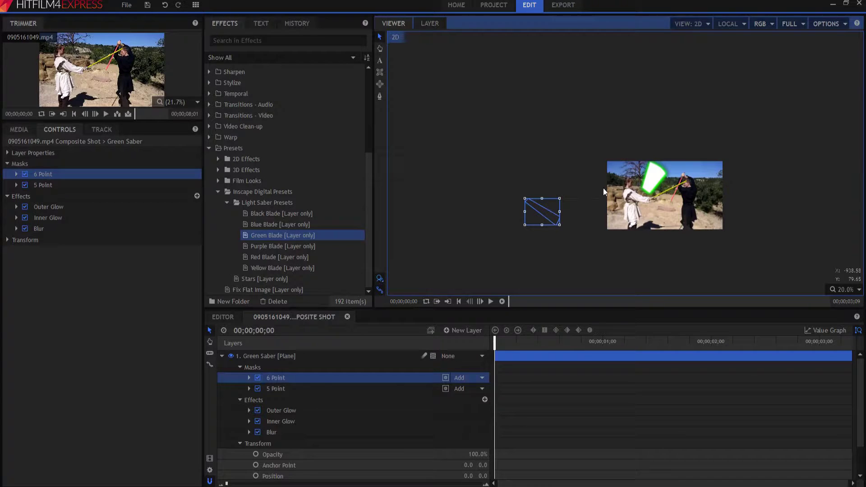
- Draw a new narrow mask on the Green Saber plane, covering the yellow stick's blade from hilt to tip
click(260, 368)
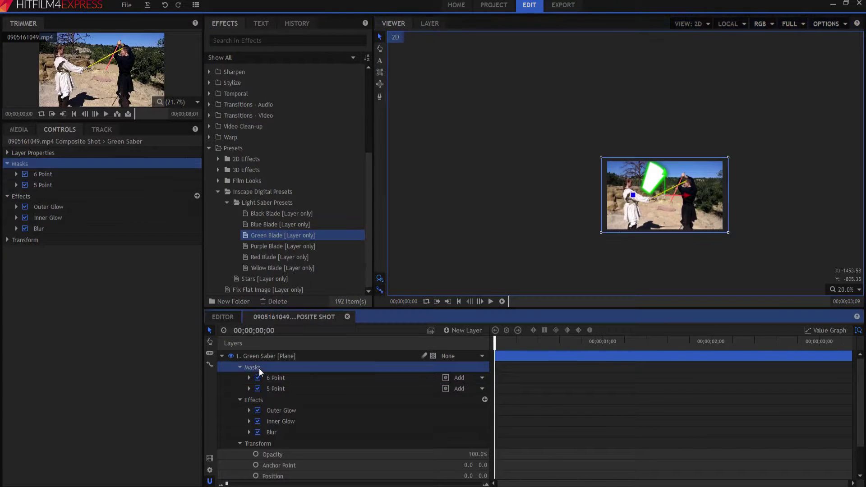
click(379, 96)
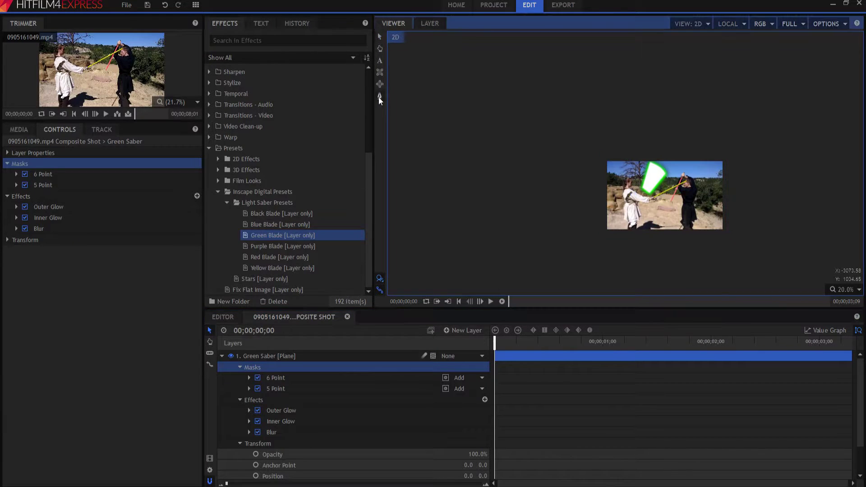
scroll(667, 197, up, 3)
scroll(667, 196, up, 3)
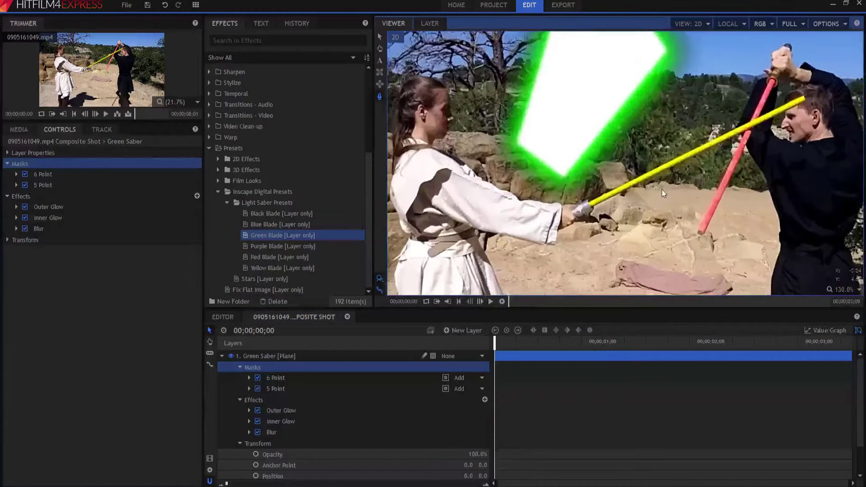
click(590, 202)
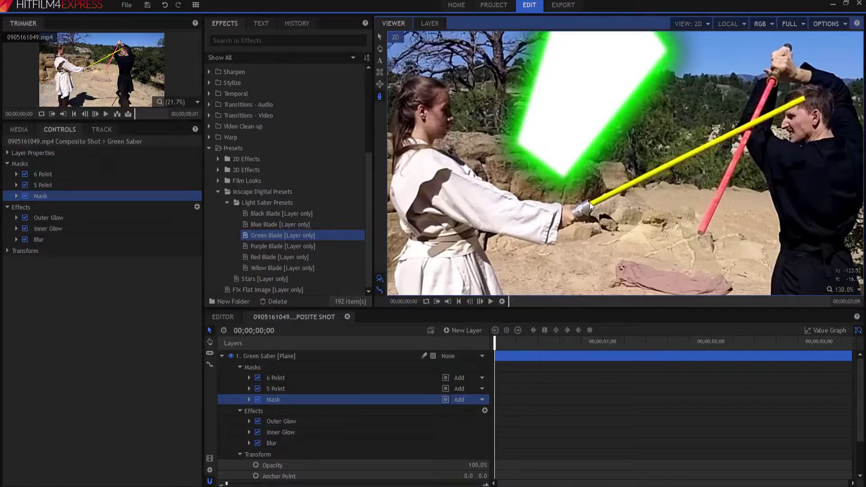
click(806, 100)
click(592, 207)
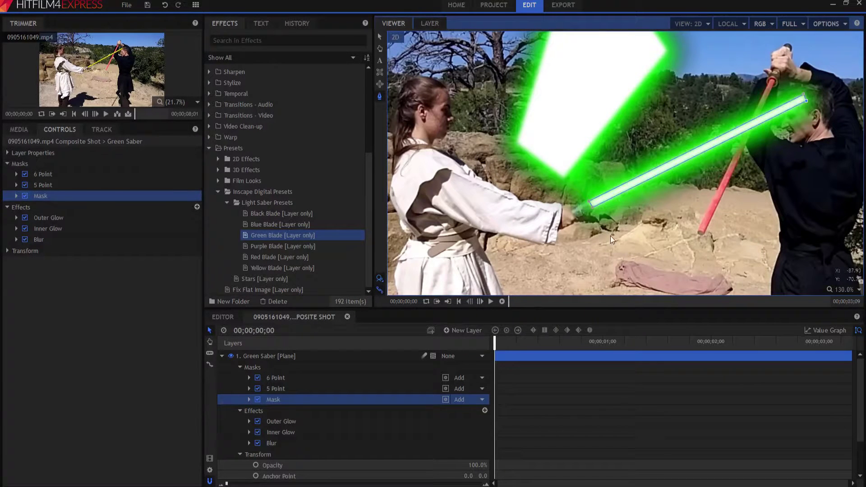
- Move the 5 Point mask off the footage, past its left edge
click(285, 389)
scroll(724, 163, down, 4)
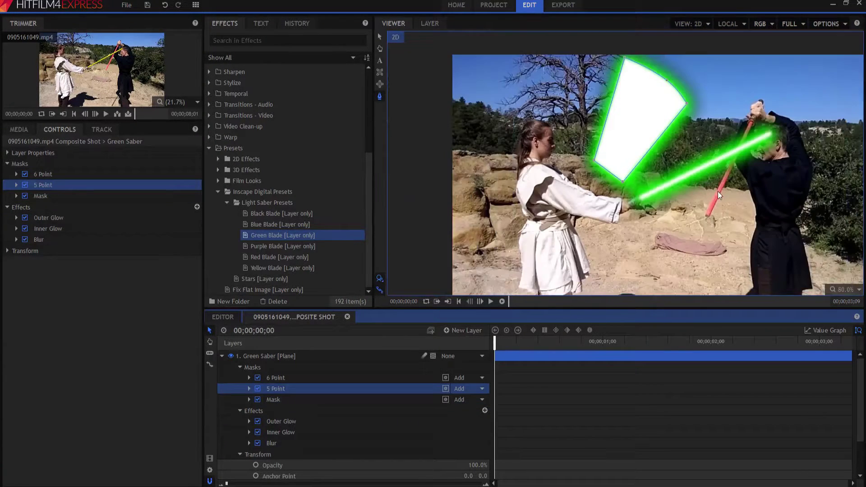
scroll(718, 192, down, 2)
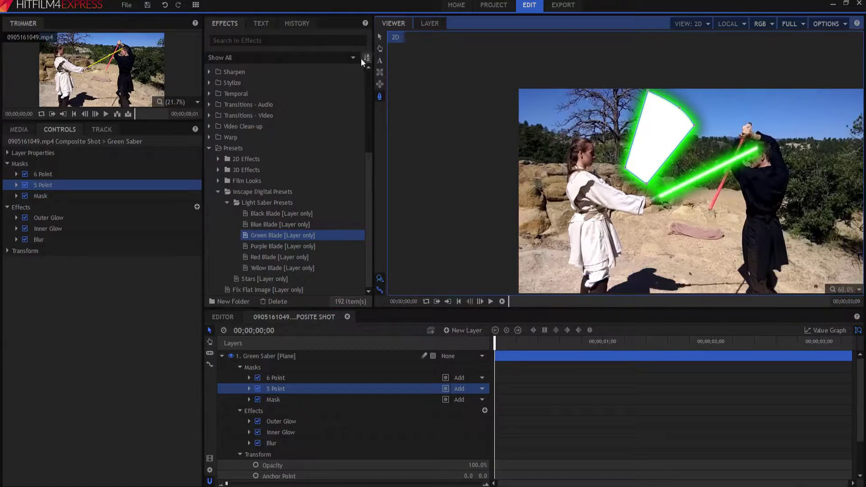
click(380, 36)
drag(498, 134, 422, 131)
- Play the composite shot from the first frame to compare the stick's movement with the green blade
scroll(730, 208, up, 1)
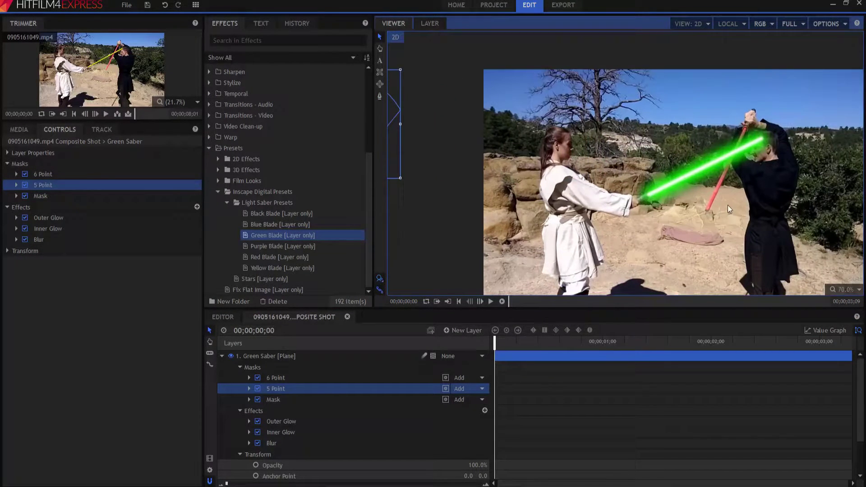
scroll(728, 204, up, 3)
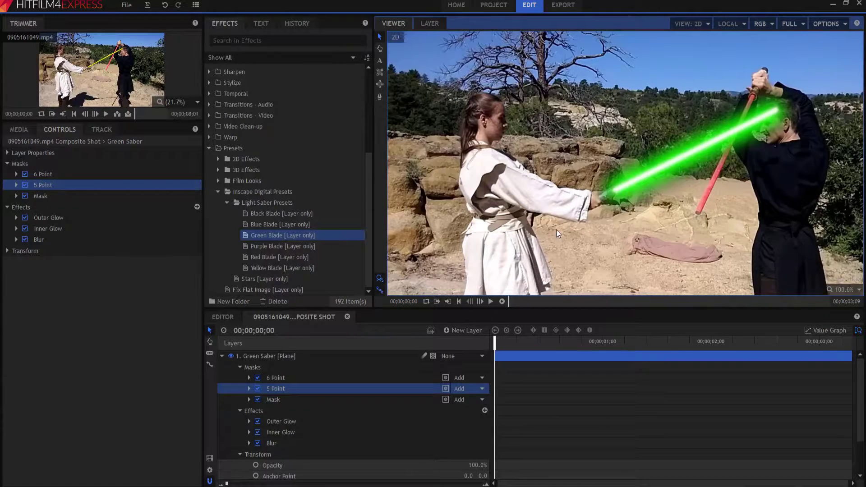
key(space)
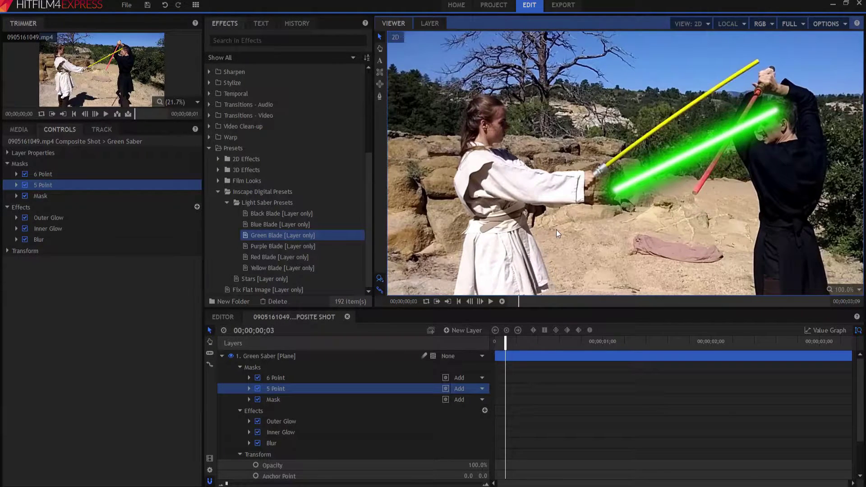
- Step through the opening frames one at a time to compare the green blade with the yellow stick, returning to the first frame
key(Left)
key(Left)
key(Left)
key(Right)
key(Right)
key(Right)
key(Right)
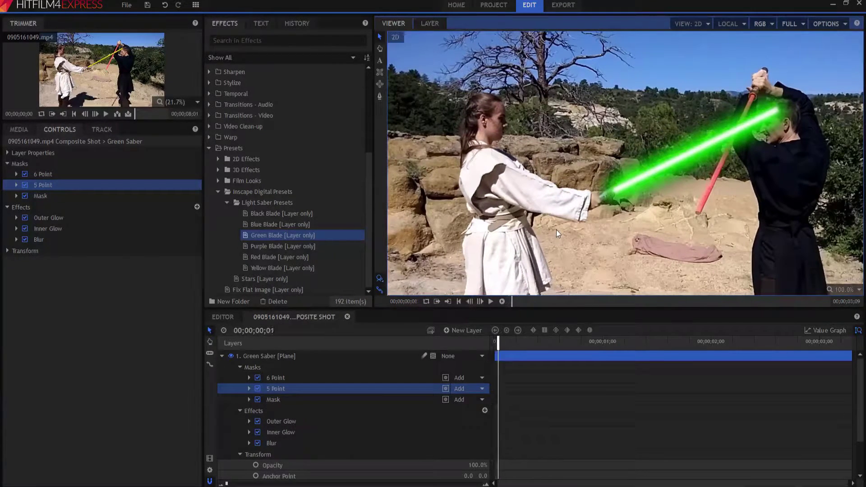
key(Left)
key(Left)
key(Left)
key(Left)
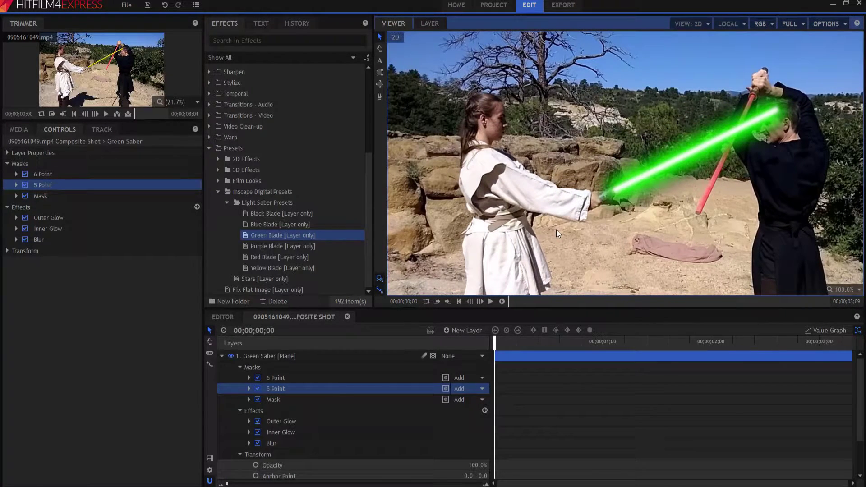
- Rename the blade mask on the Green Saber plane as 4 Point
click(255, 400)
click(275, 399)
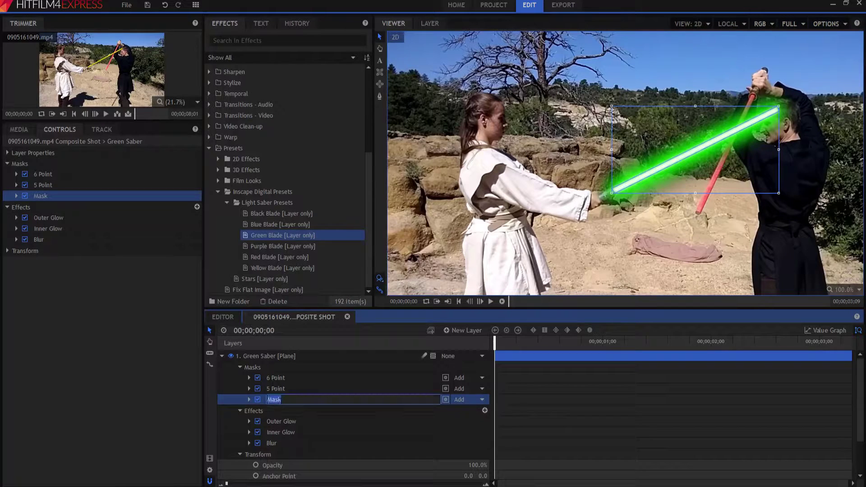
text(4 Point)
key(Return)
- Enable keyframing for the 4 Point mask's Path at the first frame
click(248, 400)
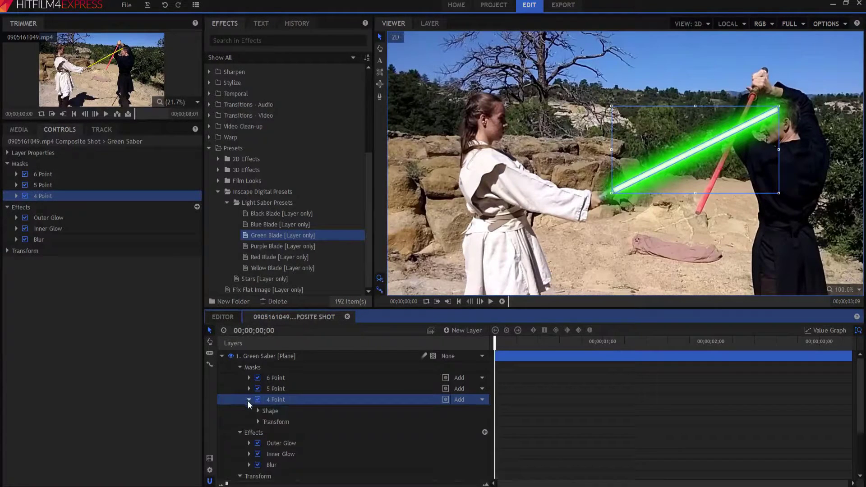
click(259, 422)
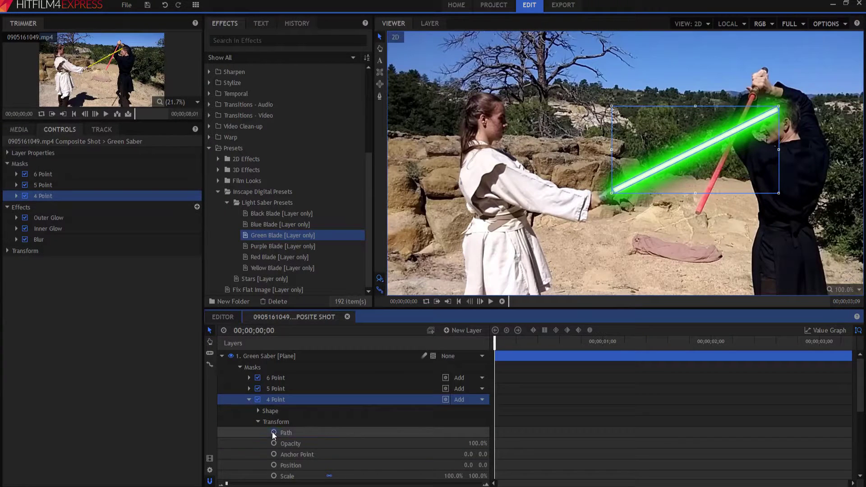
click(273, 432)
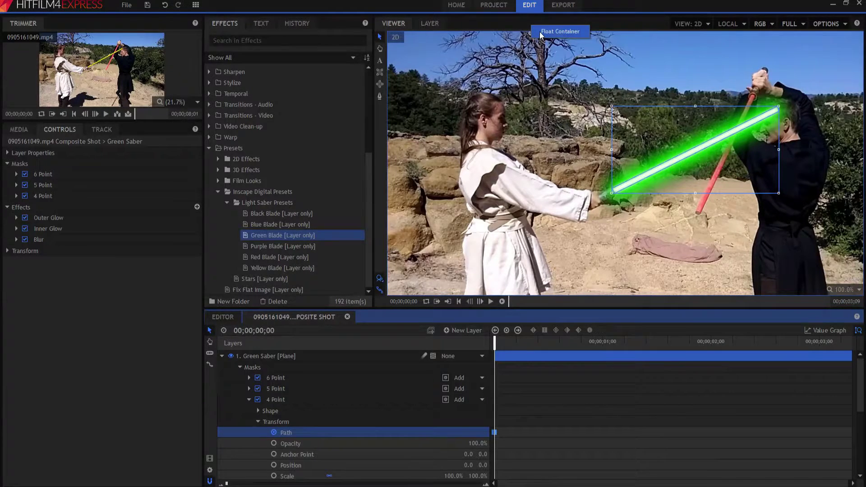
- Float the viewer as a separate window and maximize it
click(542, 33)
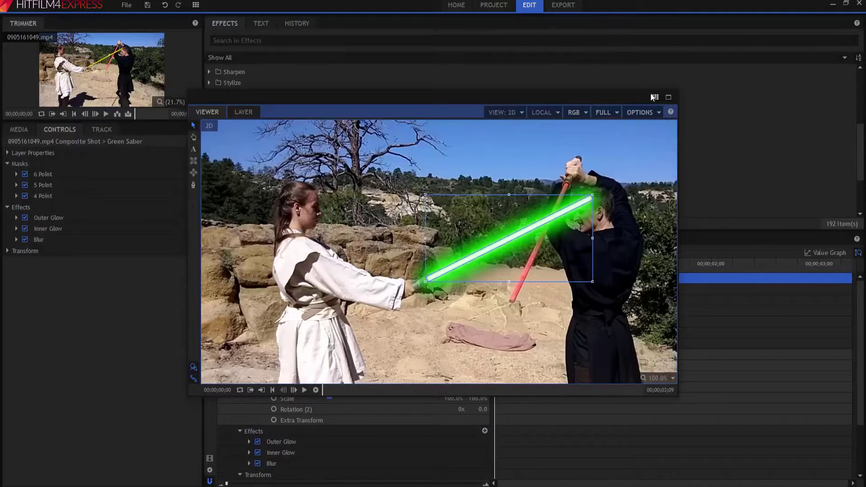
click(668, 97)
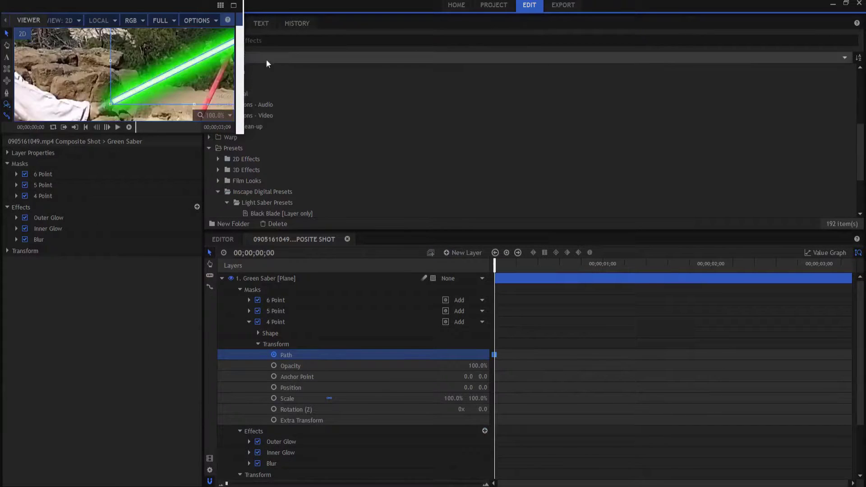
click(242, 5)
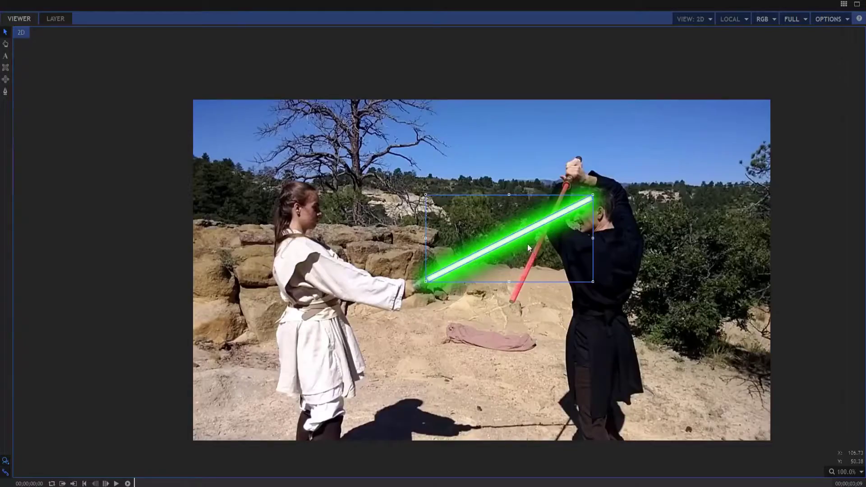
- With the Pen tool, move the 4 Point mask's four corners up onto the yellow stick's ends at frame 1
scroll(525, 244, up, 5)
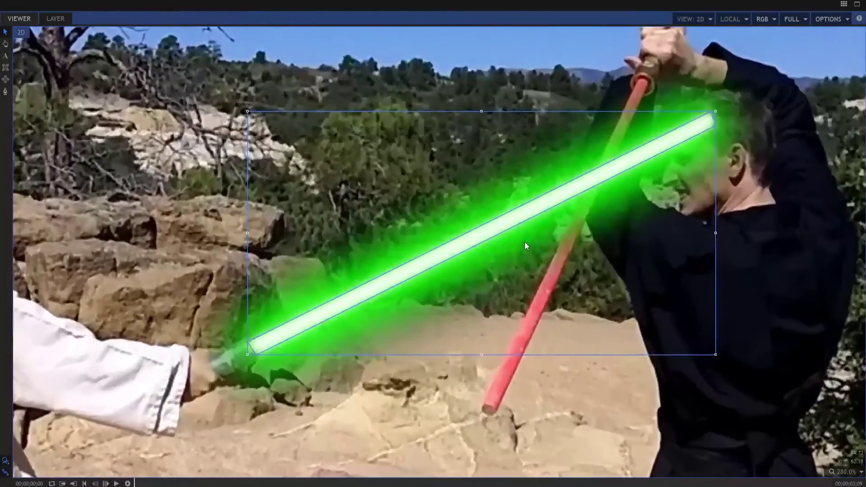
scroll(524, 242, down, 3)
click(6, 92)
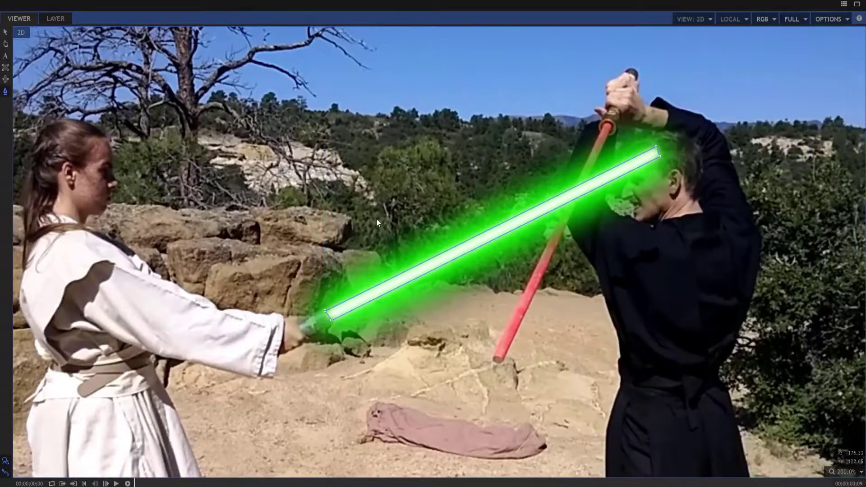
scroll(513, 269, up, 4)
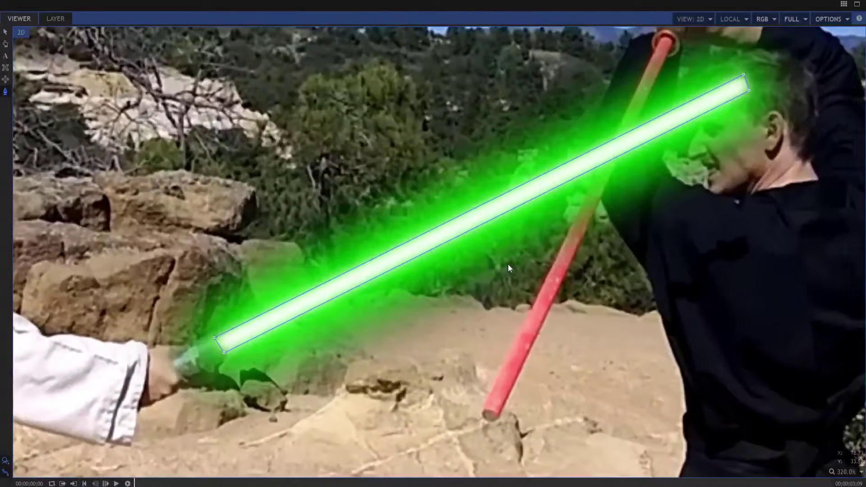
key(h)
drag(507, 273, 517, 321)
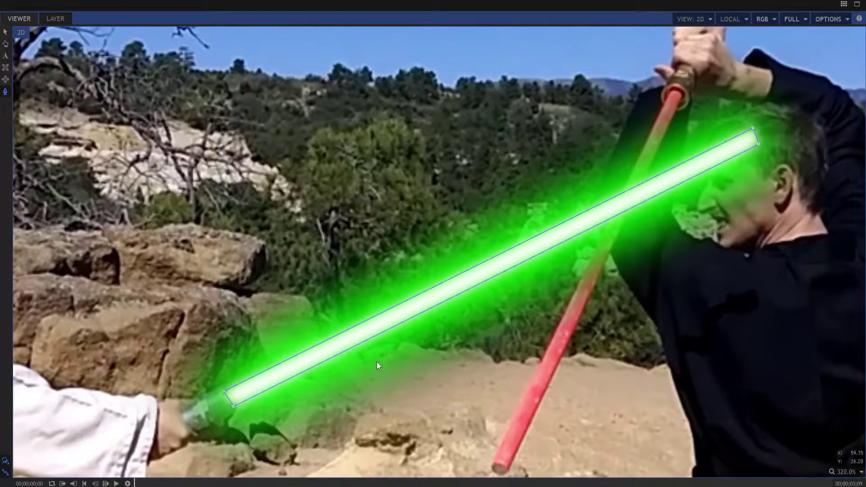
drag(223, 391, 226, 391)
key(Page_Down)
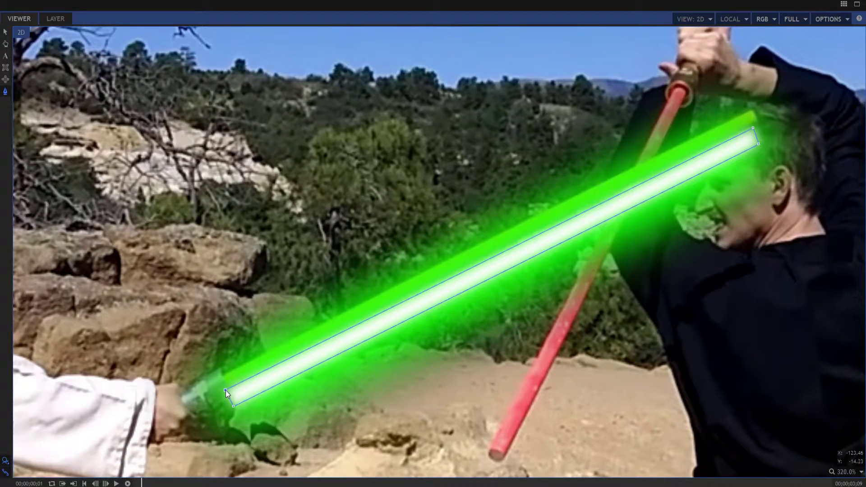
drag(225, 381, 221, 374)
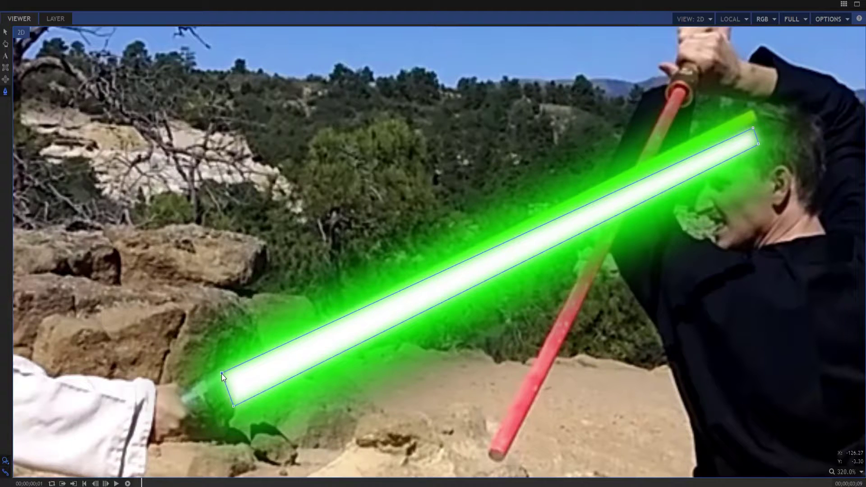
drag(234, 407, 231, 394)
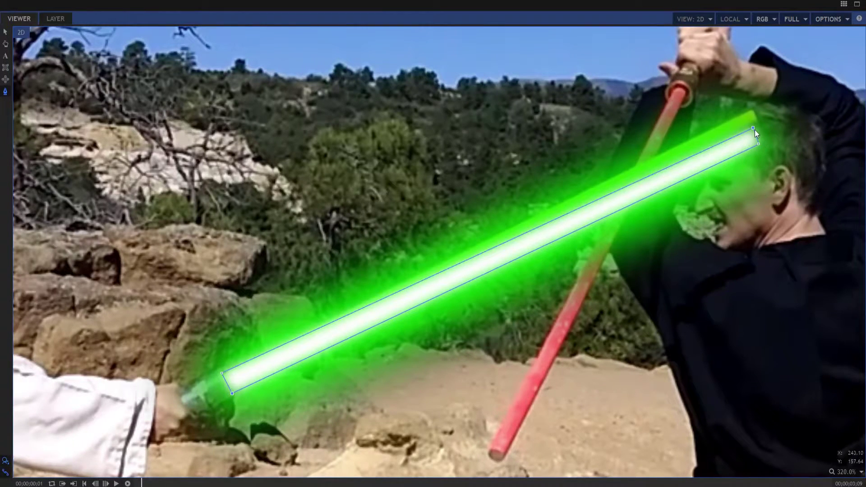
drag(754, 129, 754, 109)
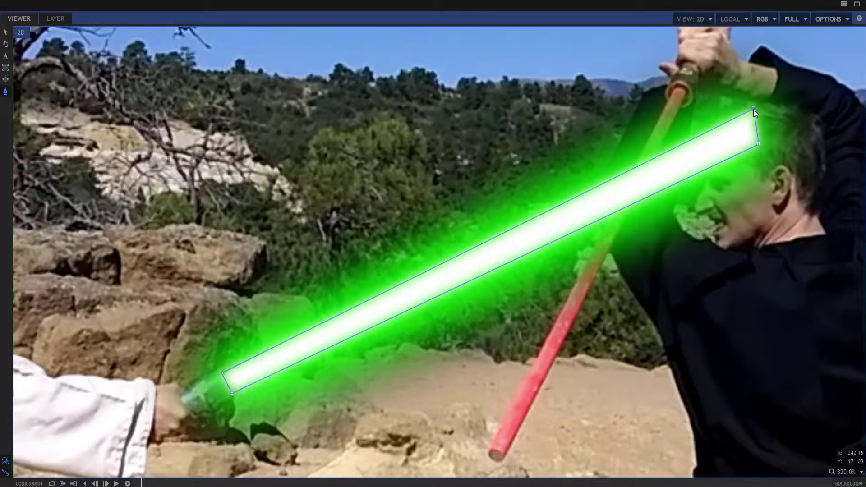
drag(759, 145, 764, 126)
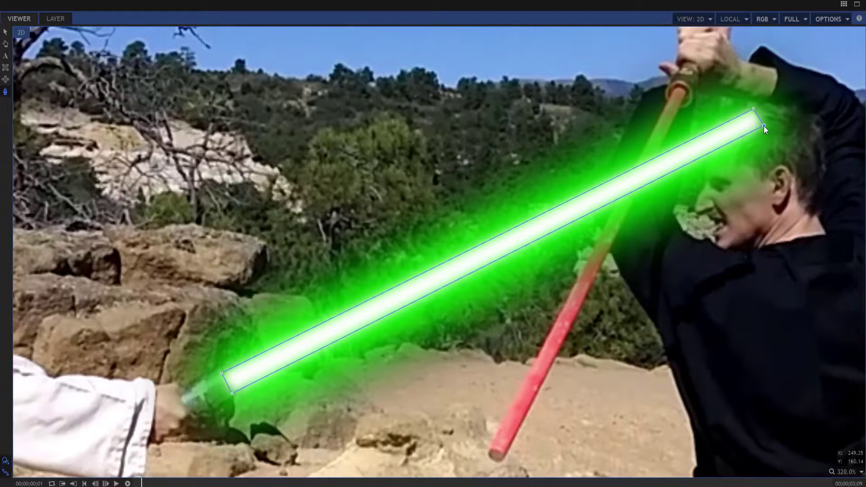
- Hide the Green Saber plane to expose the yellow stick under the mask outline, keeping the floating viewer maximized
click(857, 4)
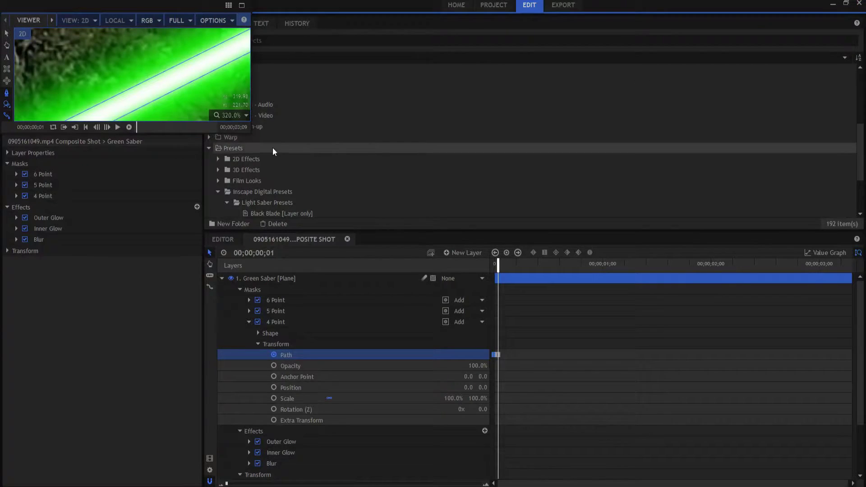
click(231, 278)
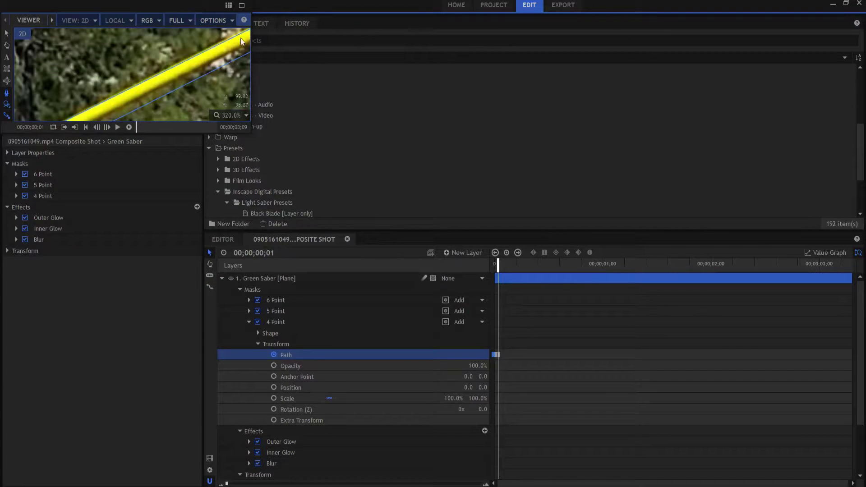
click(242, 5)
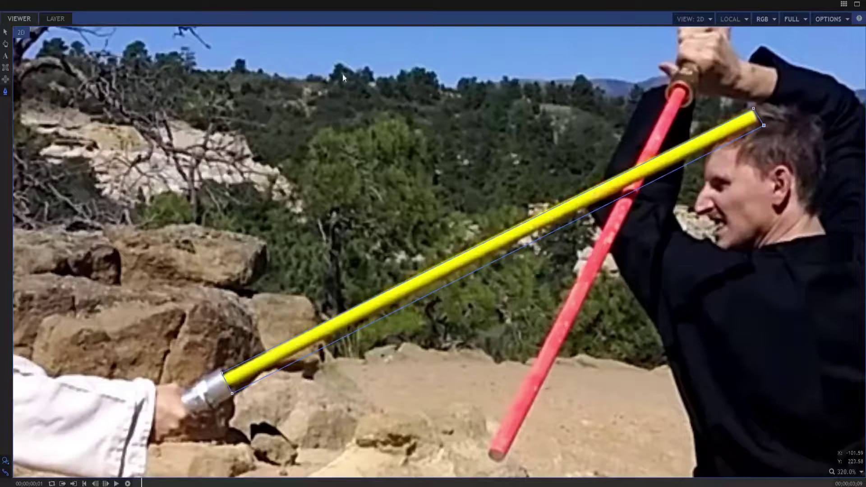
- Tighten the mask's lower corners against the yellow stick's edge at frame 1, and advance to frame 2
drag(762, 125, 761, 123)
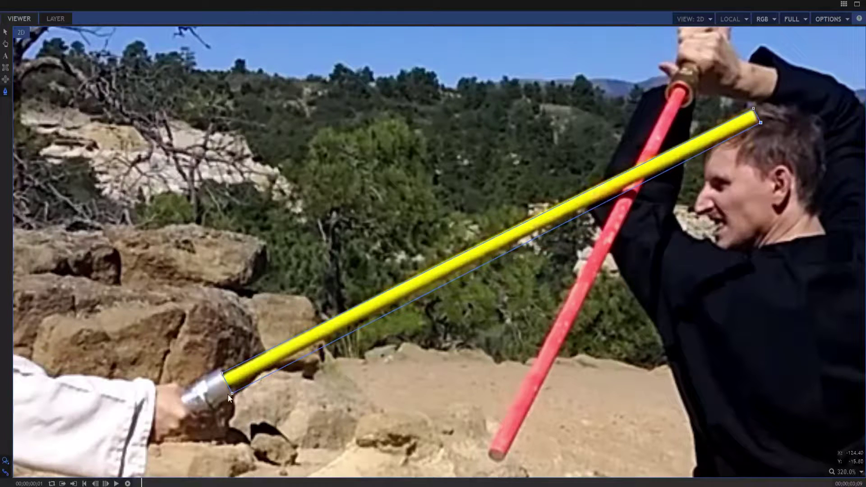
drag(232, 394, 223, 375)
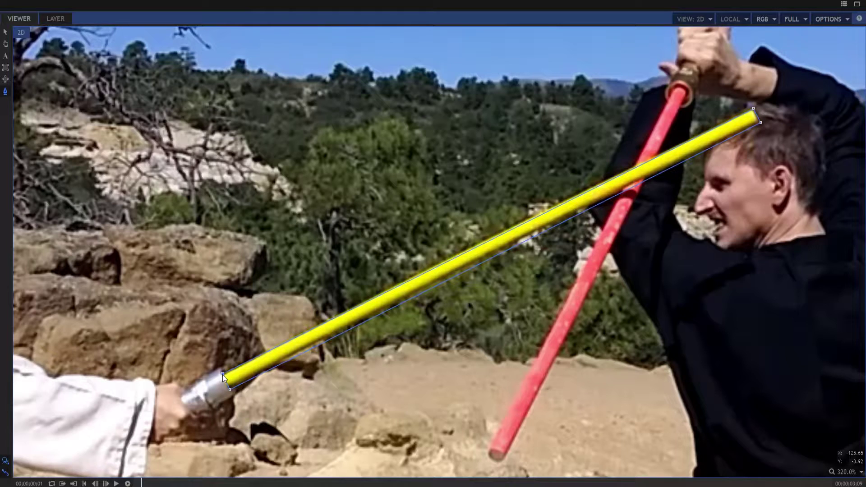
key(Page_Down)
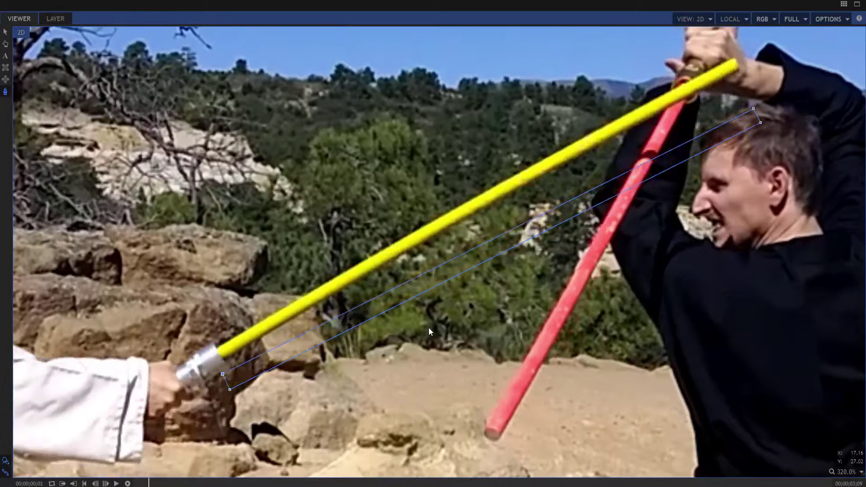
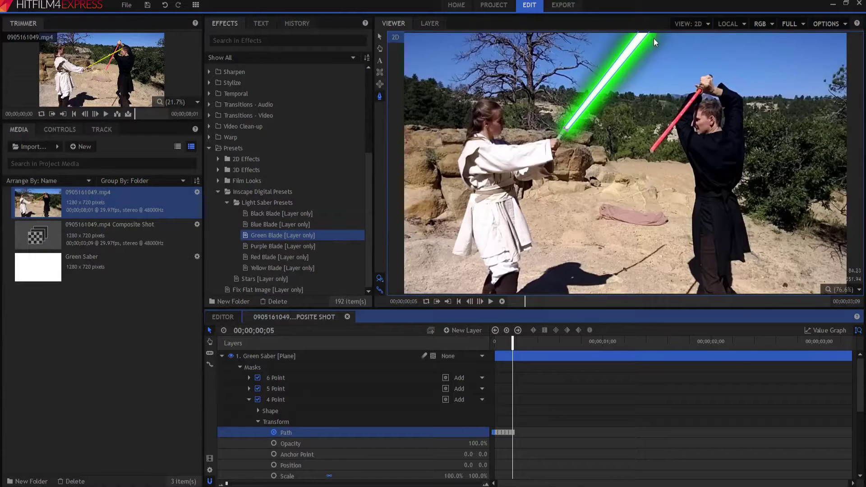
- Step back and forth through frames 0 to 5 to check that the green blade follows the stick
click(259, 356)
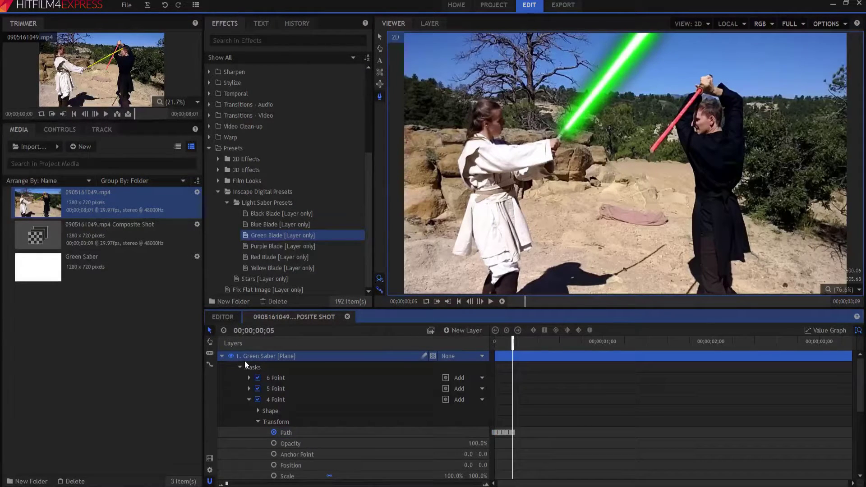
key(Left)
key(Left)
key(Left)
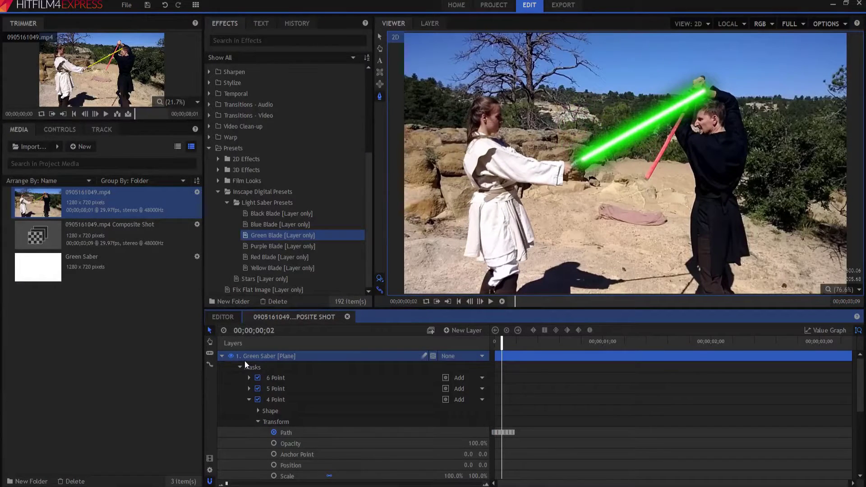
key(Left)
key(Left)
key(Right)
key(Right)
key(Right)
key(Right)
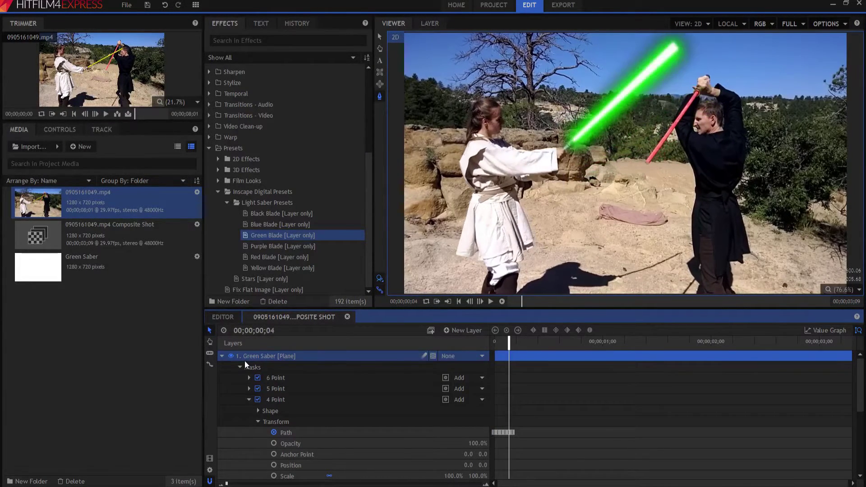
key(Right)
key(Right)
key(Left)
key(Left)
key(Left)
key(Left)
key(Left)
key(Left)
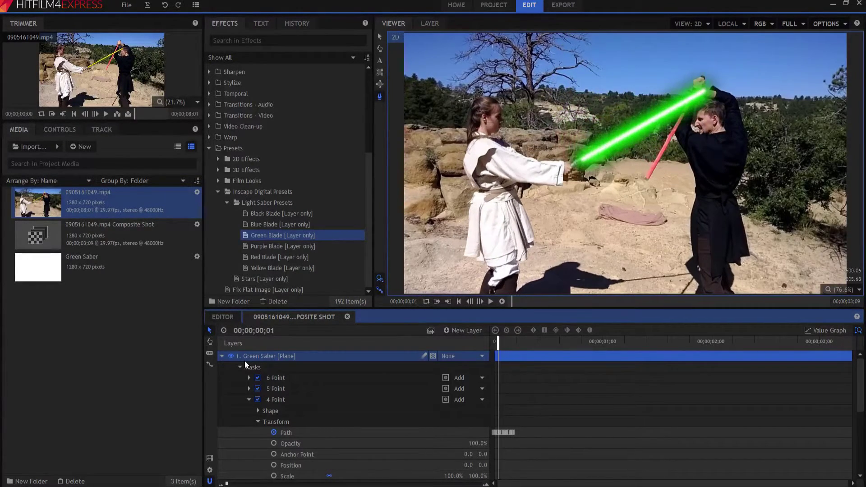
key(Right)
key(Right)
key(Right)
key(Right)
key(Right)
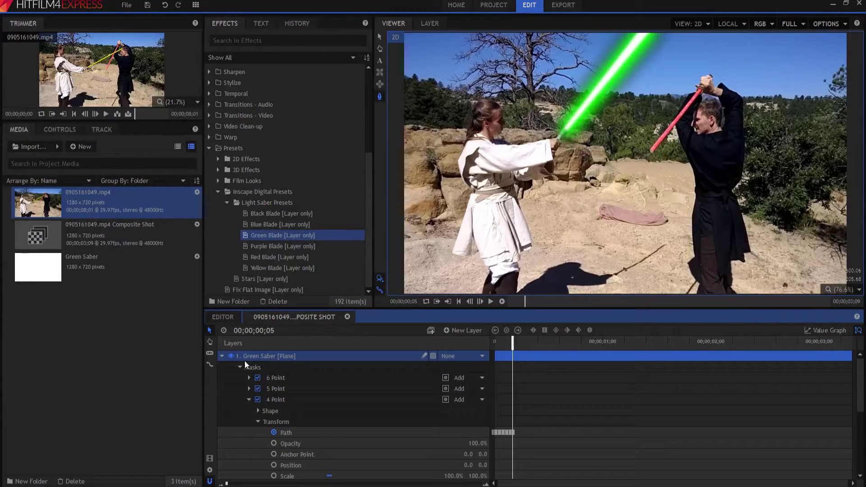
- Compare the green blade with the yellow stick on frames 6 and 7, past the last path keyframe, and return to frame 5
key(Right)
key(Right)
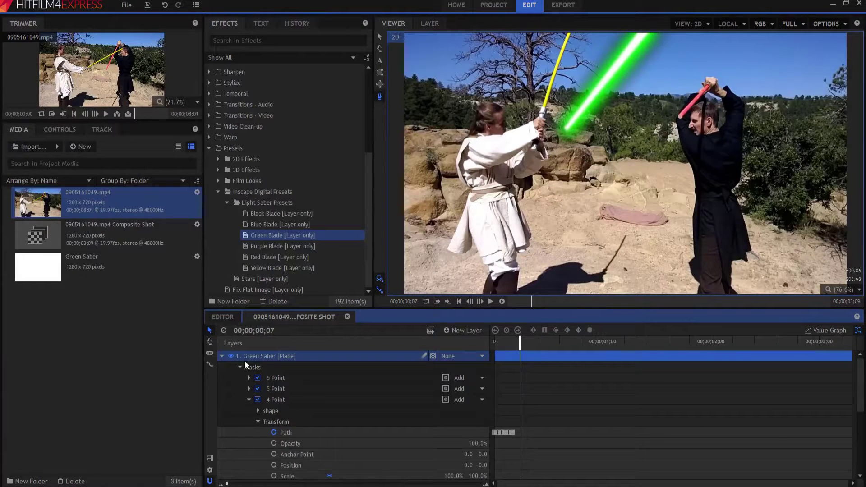
key(Left)
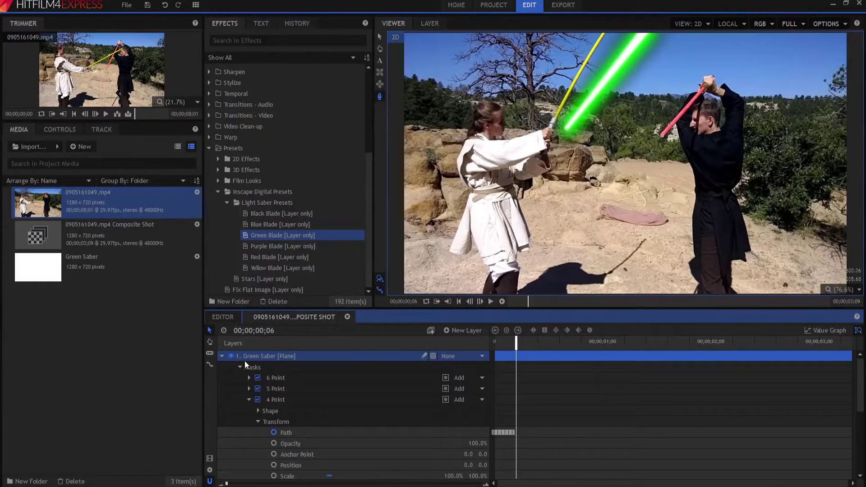
key(Left)
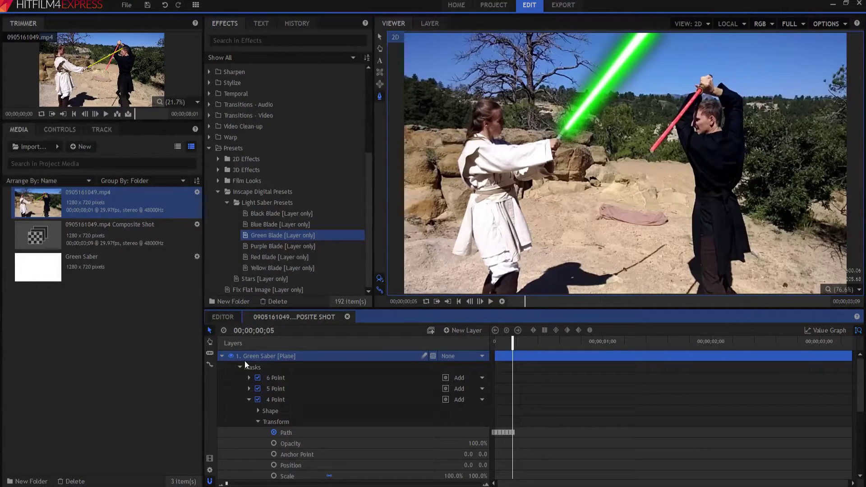
- Return to the first frame, hide the Green Saber plane and collapse its properties
key(Left)
key(Left)
key(Left)
key(Left)
key(Left)
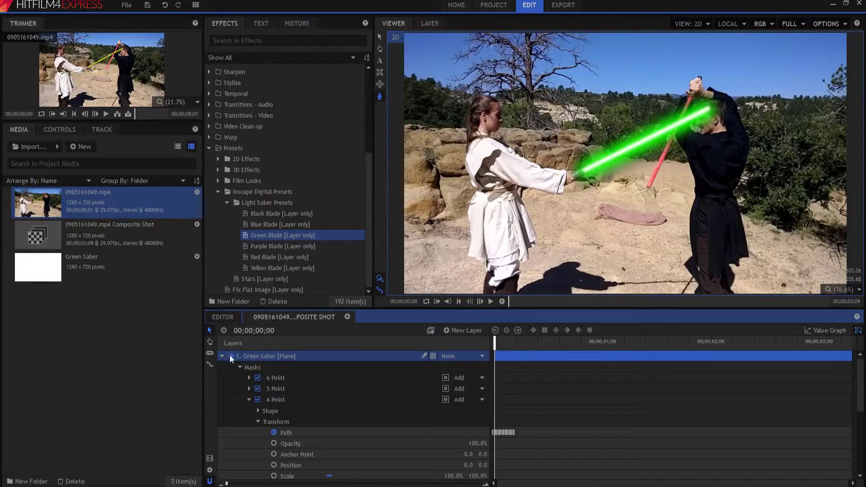
click(230, 357)
click(221, 356)
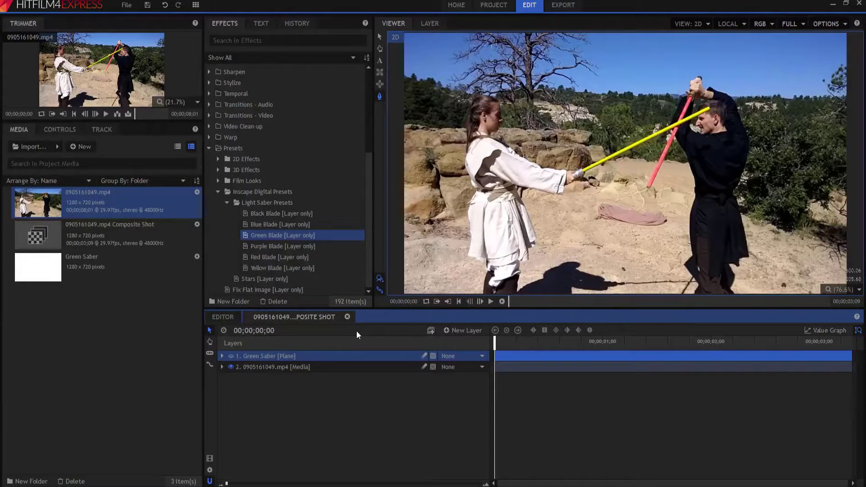
- Expand the Green Saber plane's properties, advance to frame 5, and show the plane again
click(221, 356)
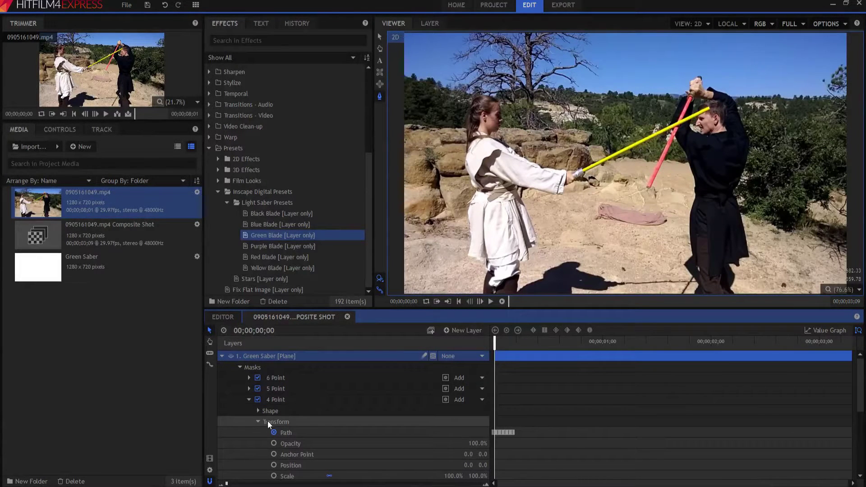
key(Right)
key(Right)
key(Right)
key(Right)
key(Right)
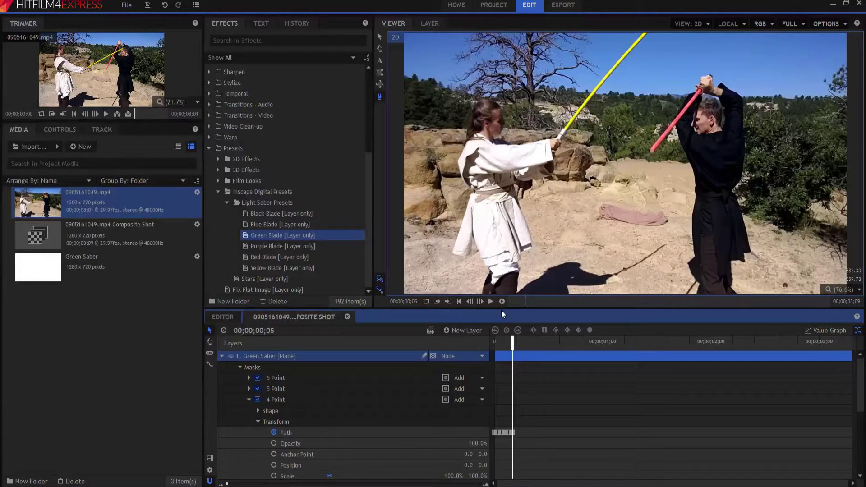
click(231, 357)
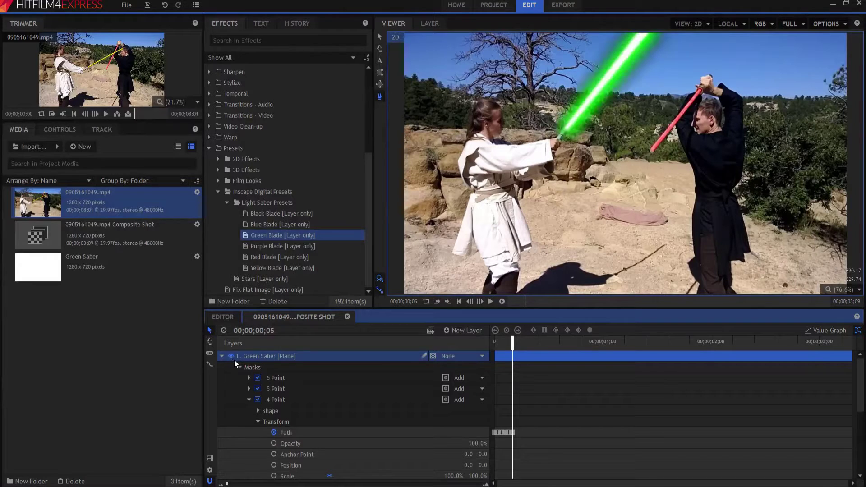
- Select the 4 Point mask and, at frame 6, move it out of the picture above the clip
scroll(670, 80, down, 3)
drag(670, 80, 647, 175)
click(379, 36)
click(280, 399)
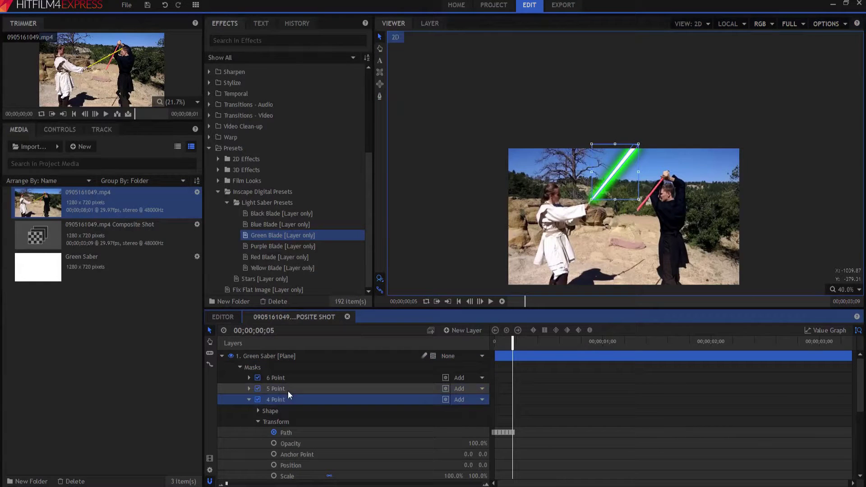
key(Right)
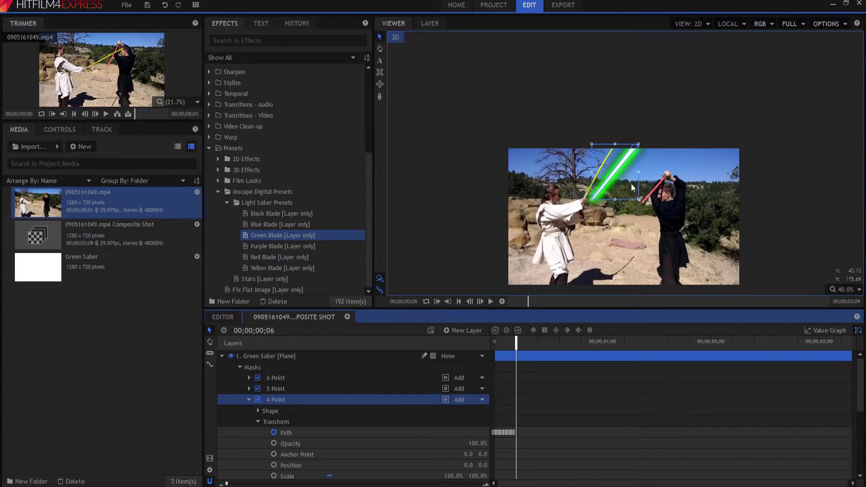
click(629, 166)
drag(629, 166, 631, 16)
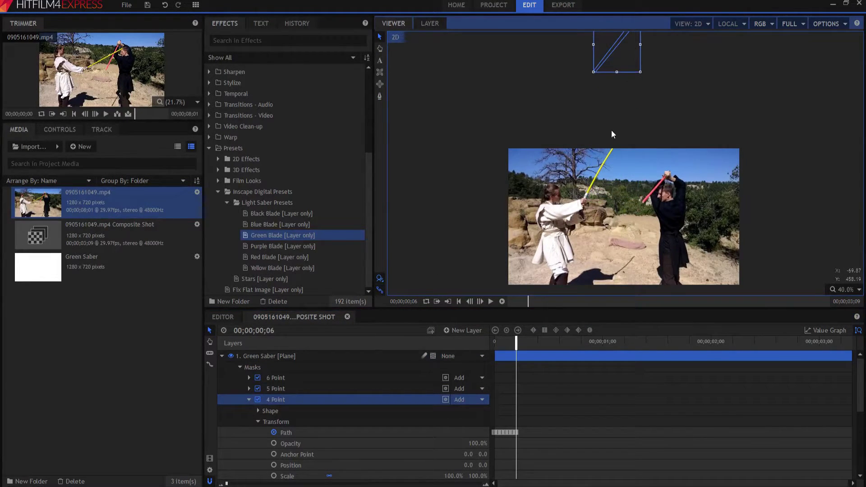
- Step through frames 3 to 6 to check when the 4 Point blade leaves the picture, and return to frame 5
key(Left)
key(Left)
key(Left)
key(Right)
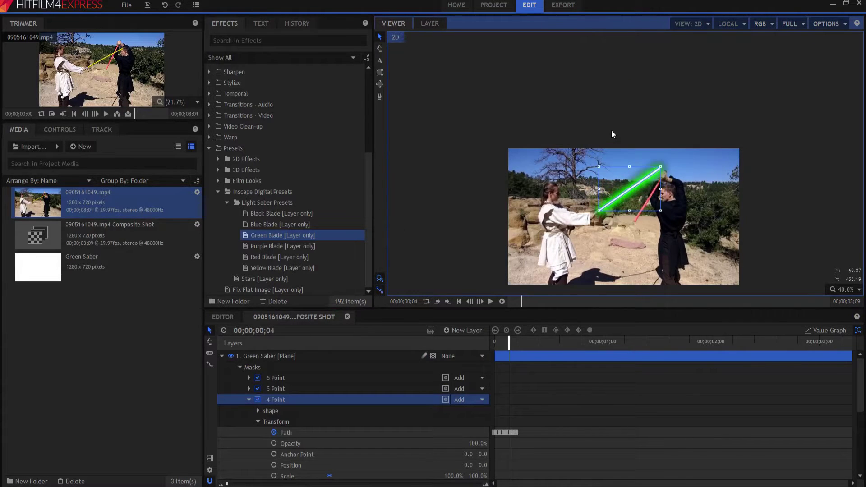
key(Right)
key(Right)
key(Left)
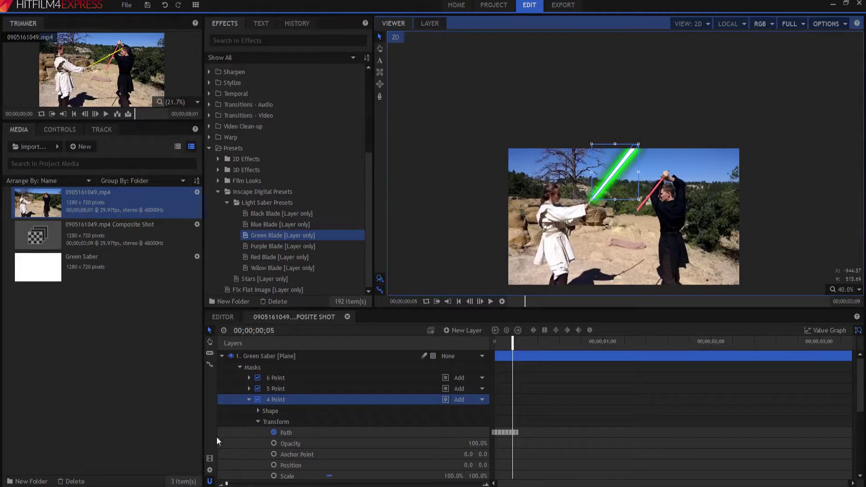
- Collapse the 4 Point mask and enable keyframing on the 5 Point mask's Path at frame 5
click(249, 400)
click(248, 389)
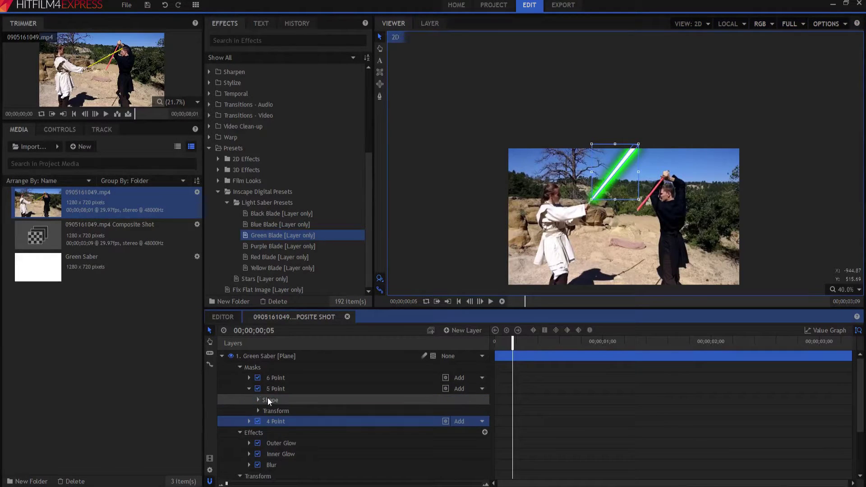
click(270, 400)
click(258, 411)
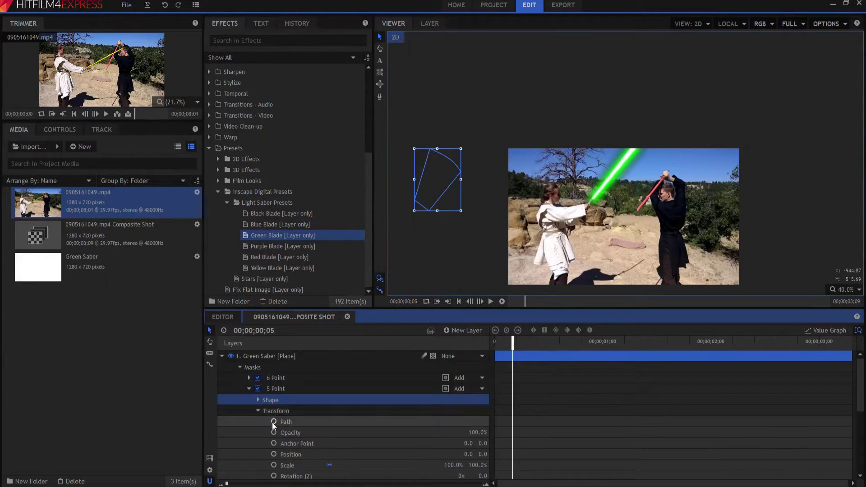
click(274, 423)
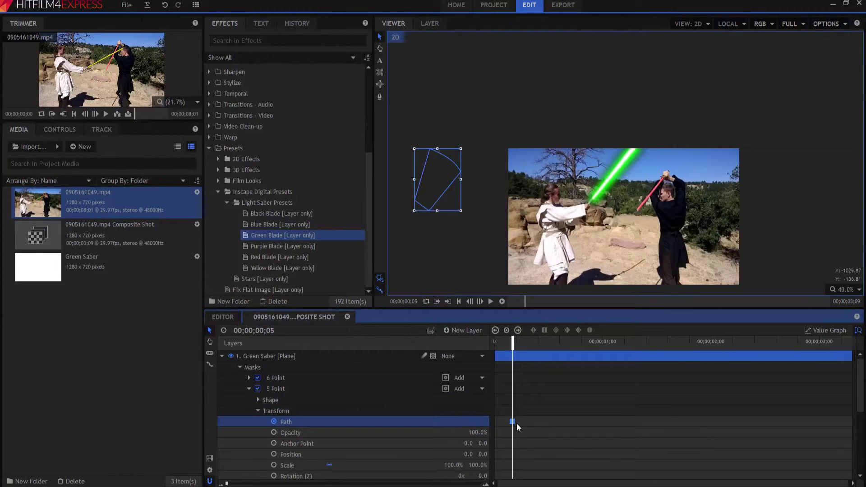
- Advance to frame 6 and move the 5 Point mask from outside the picture onto the yellow stick
key(Left)
key(Left)
key(Right)
key(Right)
key(Right)
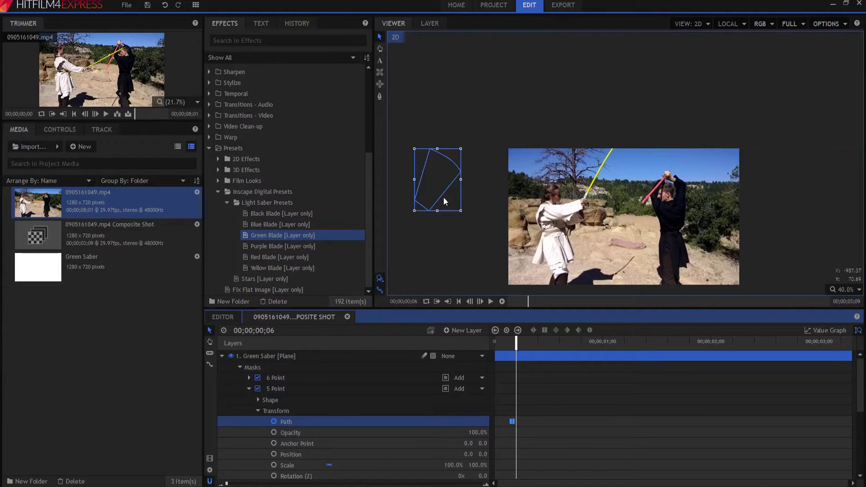
drag(434, 189, 592, 172)
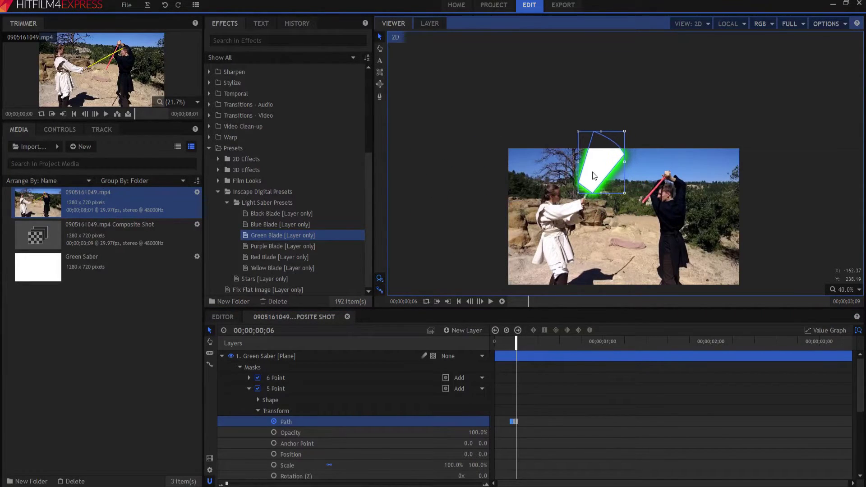
- Hide the Green Saber plane and reshape the 5 Point mask around the yellow stick at frame 6 by moving its points
click(231, 356)
scroll(599, 172, up, 5)
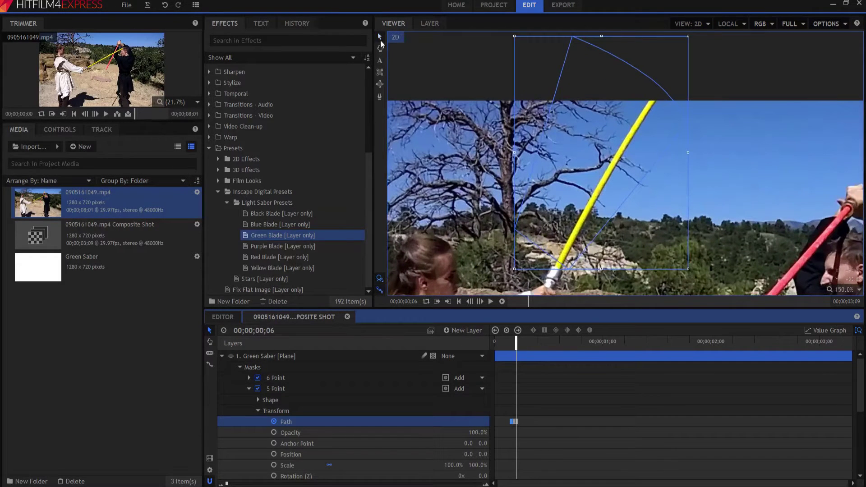
click(379, 96)
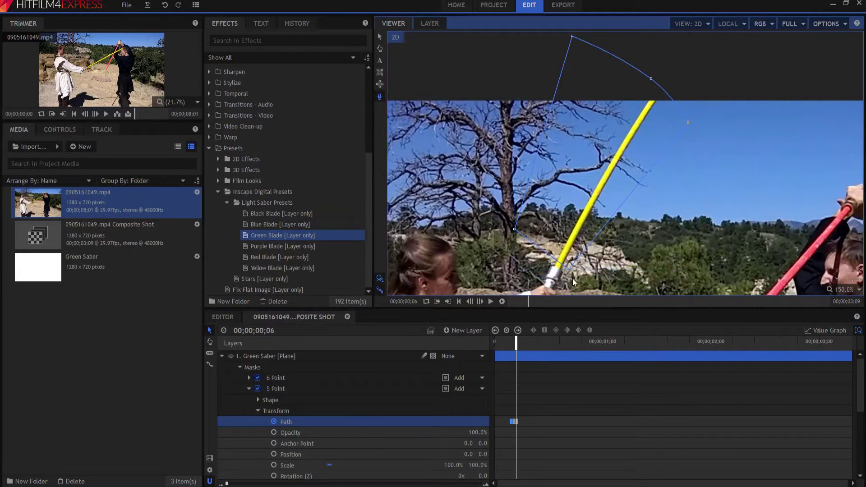
drag(569, 271, 570, 276)
drag(515, 230, 555, 267)
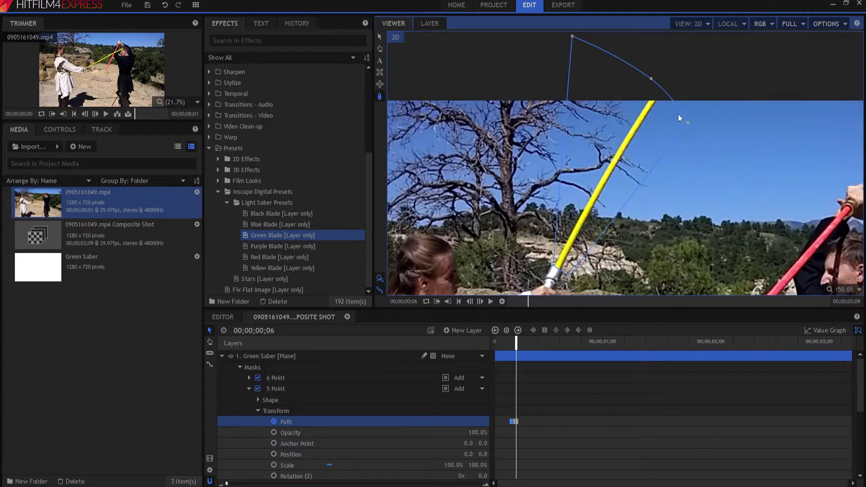
drag(651, 78, 683, 116)
drag(640, 79, 663, 99)
drag(573, 36, 650, 88)
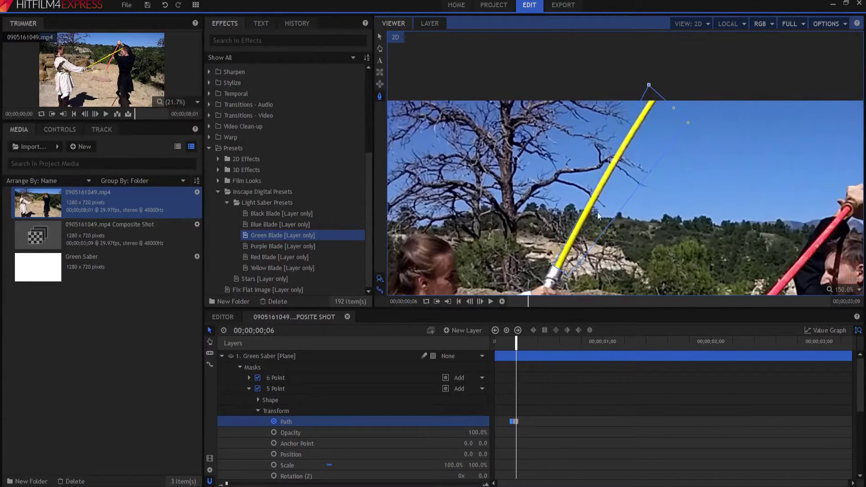
- Show the Green Saber plane again to view the glowing 5 Point shape at frame 6
click(230, 356)
click(380, 37)
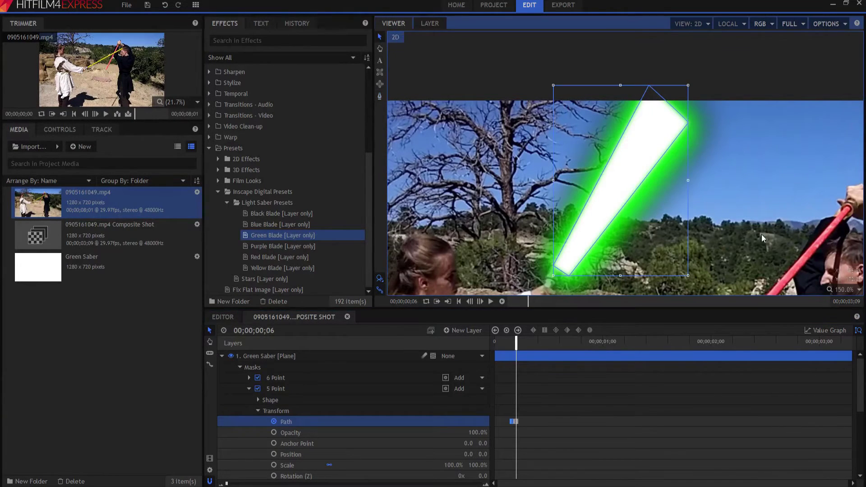
scroll(737, 226, down, 5)
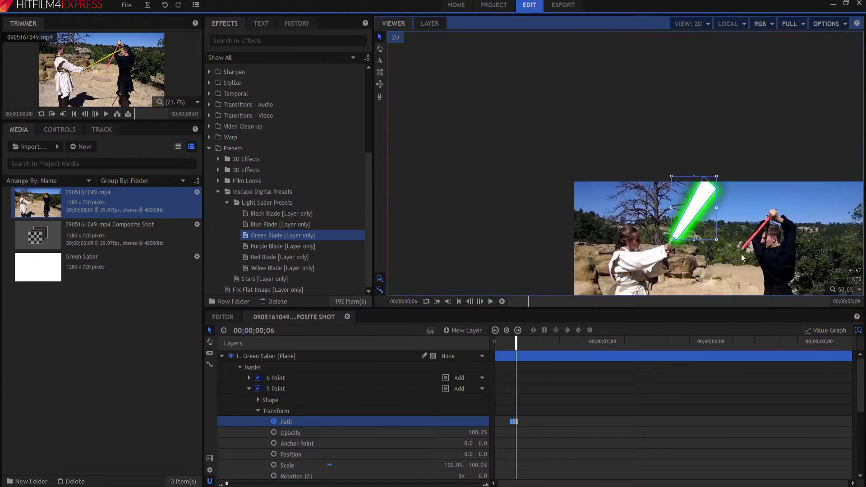
drag(721, 213, 681, 156)
- Step through frames 3 to 6 to check the handover from the 4 Point blade to the 5 Point blade
key(Left)
key(Left)
key(Left)
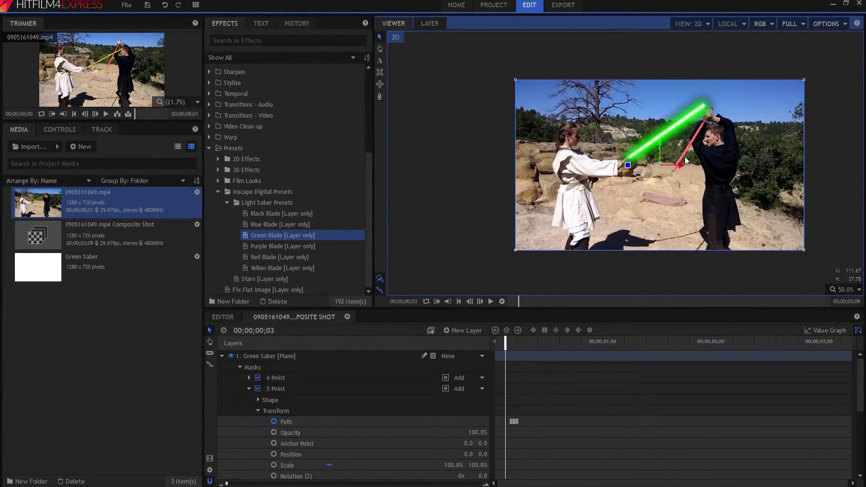
key(Right)
key(Right)
click(287, 391)
key(Right)
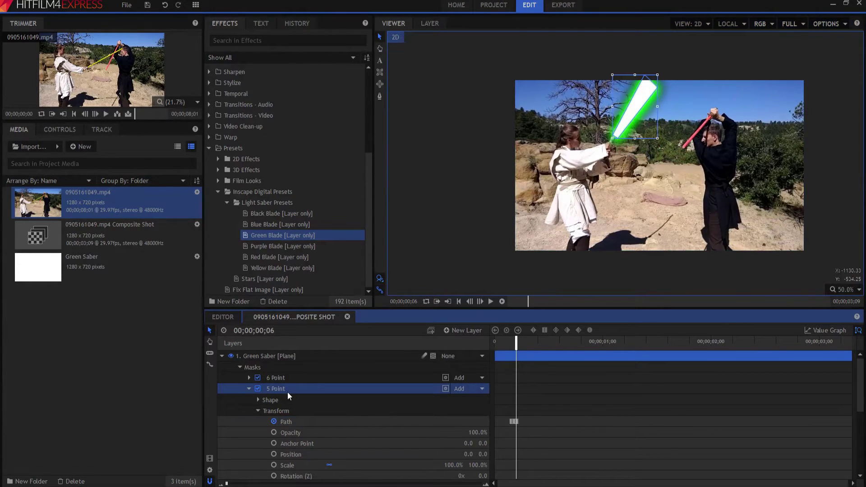
key(Left)
- Collapse the 5 Point mask and compare the 4 Point mask's position on frames 5 and 6
click(249, 389)
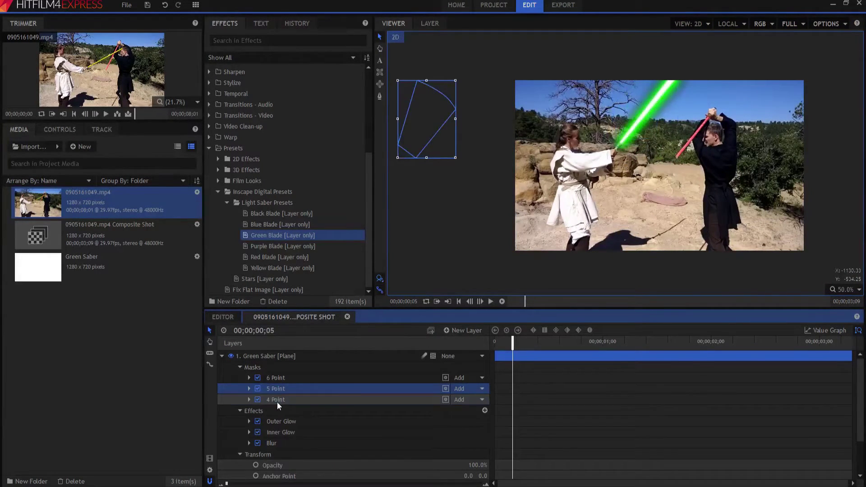
click(277, 400)
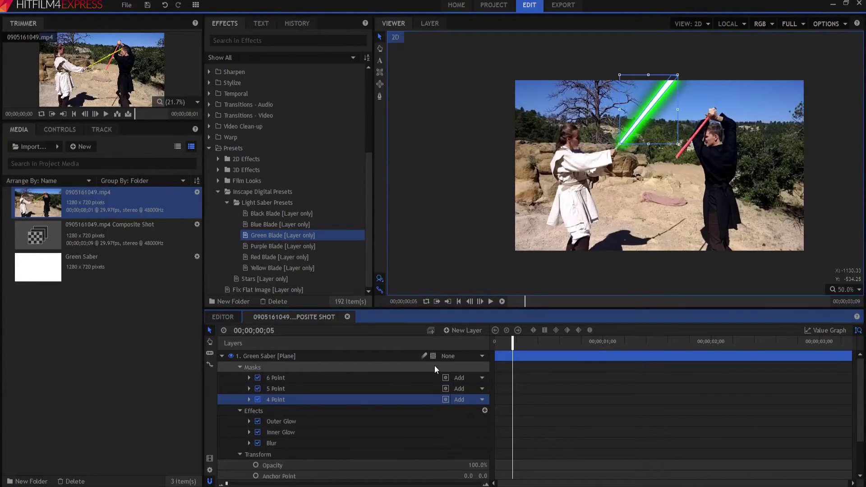
key(Right)
drag(654, 228, 653, 299)
click(277, 400)
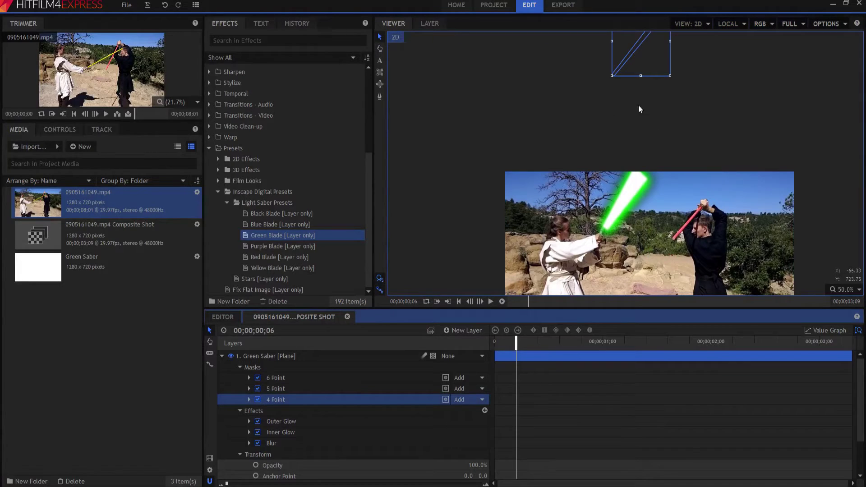
key(Left)
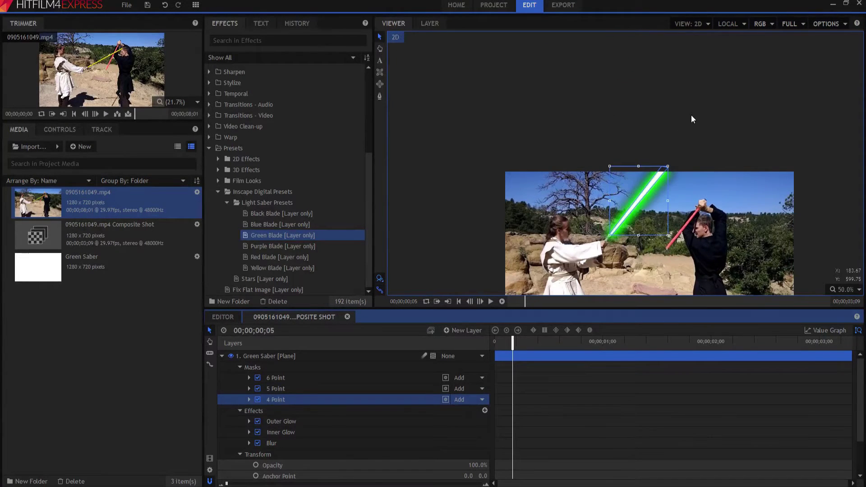
key(Right)
key(Left)
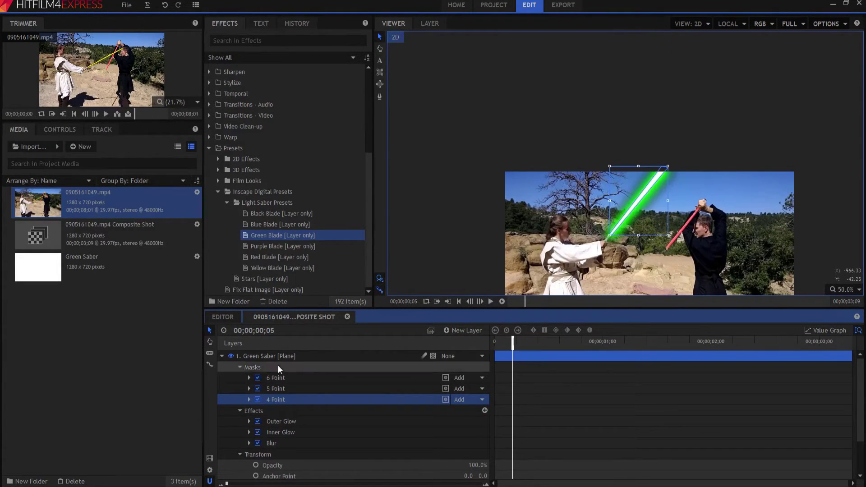
- Select the 5 Point mask and examine its position over the yellow stick on frame 6
click(274, 393)
key(Right)
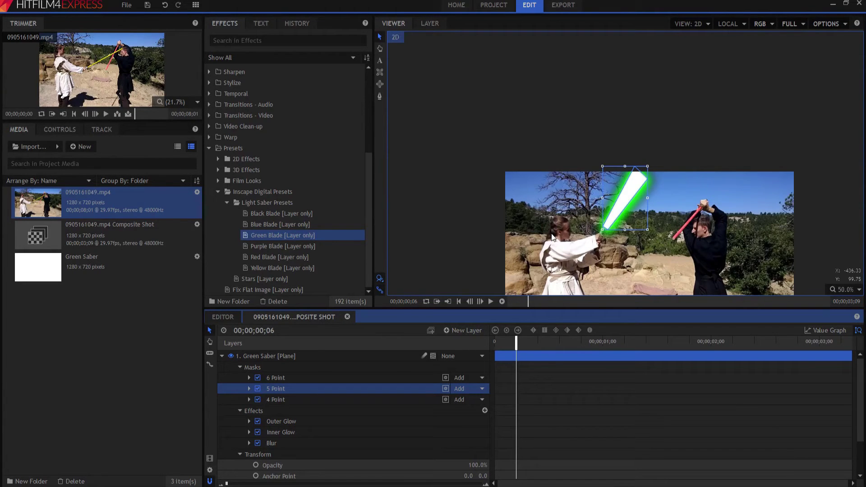
key(h)
drag(559, 254, 556, 165)
key(v)
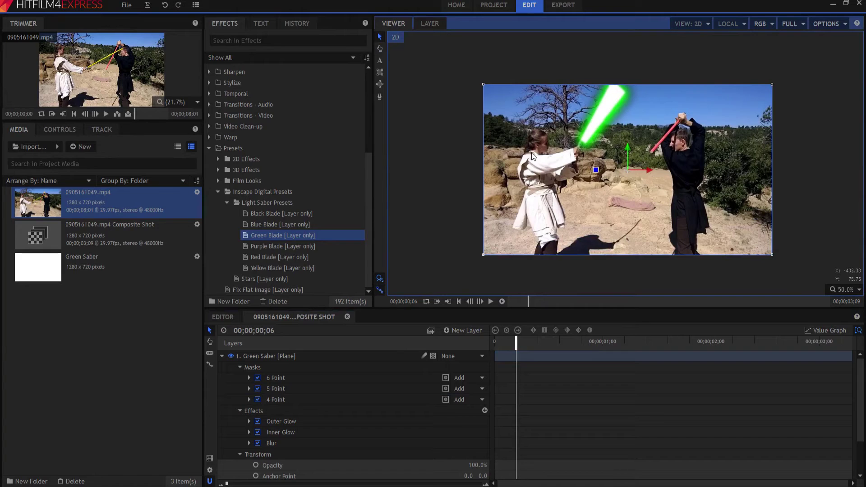